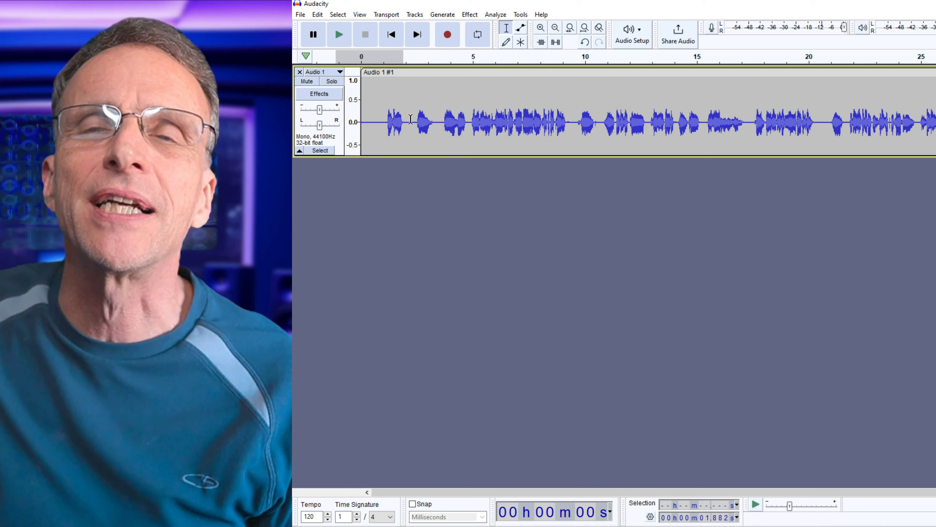
Step: Cut the Audacity dialogue take into separate clips at about 2.1 s and 3.3 s
left_click(408, 122)
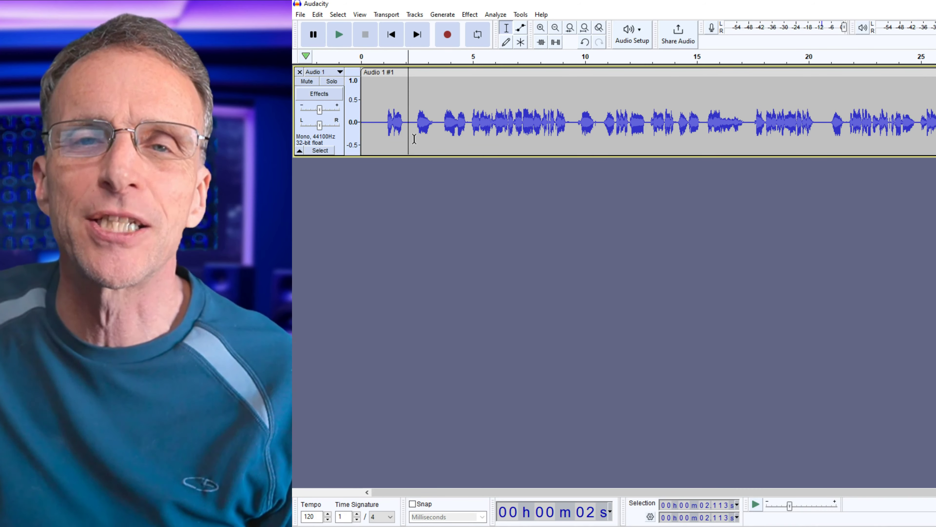
key("ctrl")
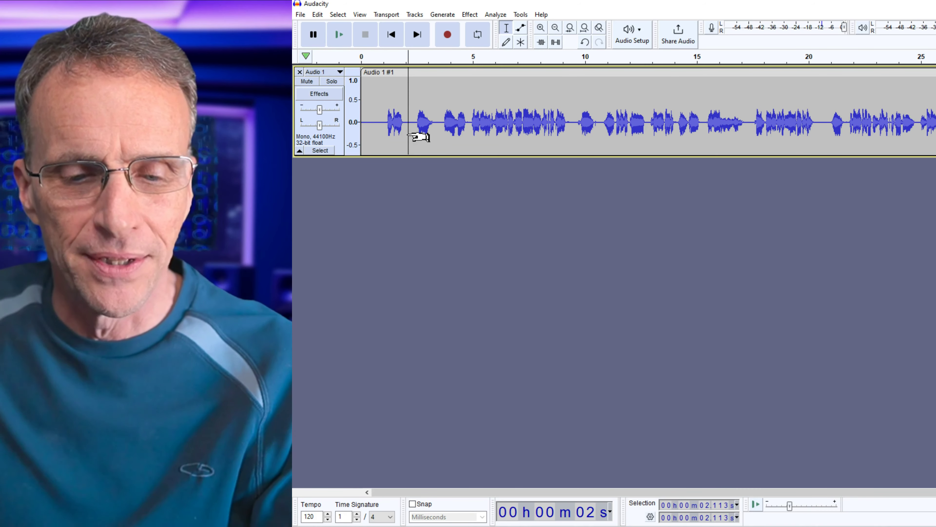
key("ctrl+i")
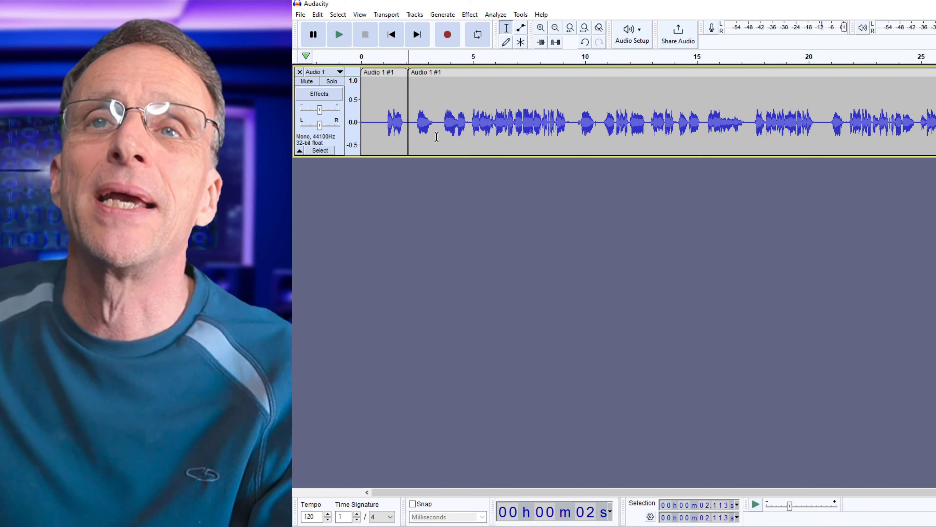
left_click(435, 137)
key("ctrl+i")
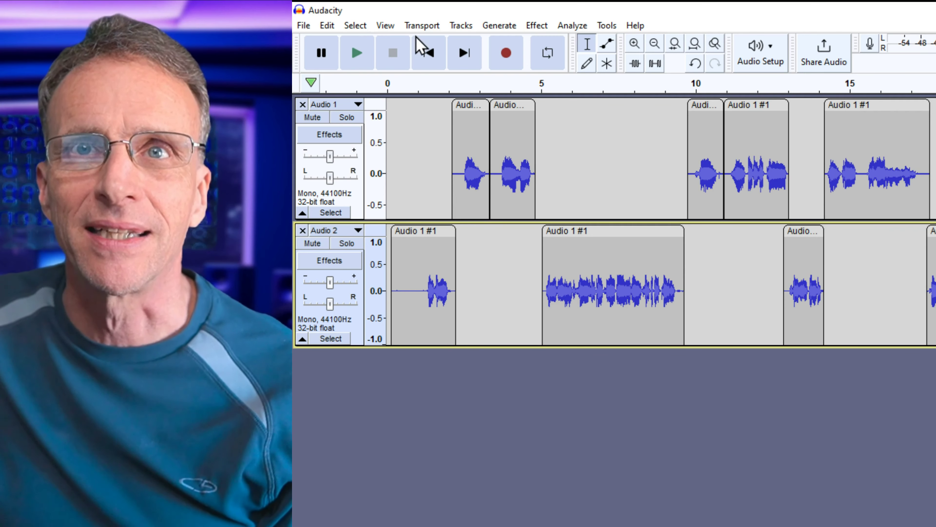
Step: Solo Audio 1 and export it as voice2.mp3
left_click(351, 118)
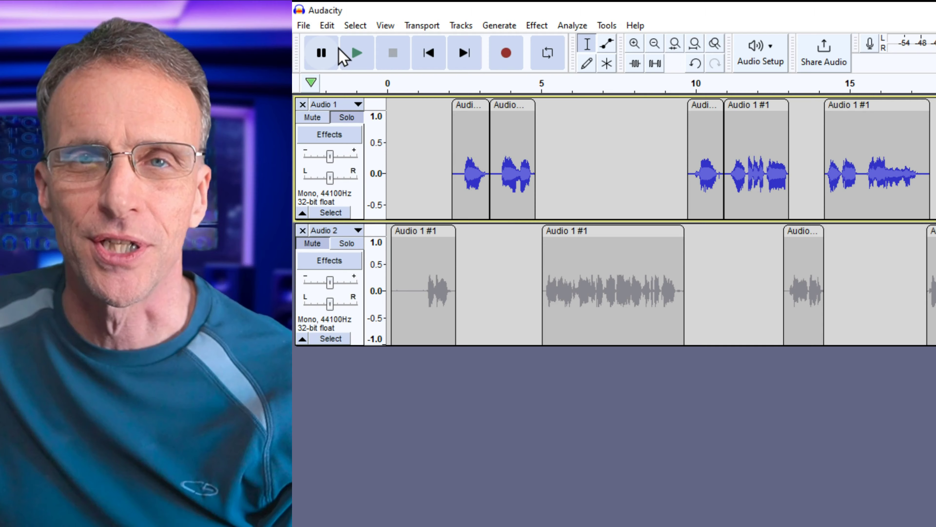
left_click(327, 25)
key("Escape")
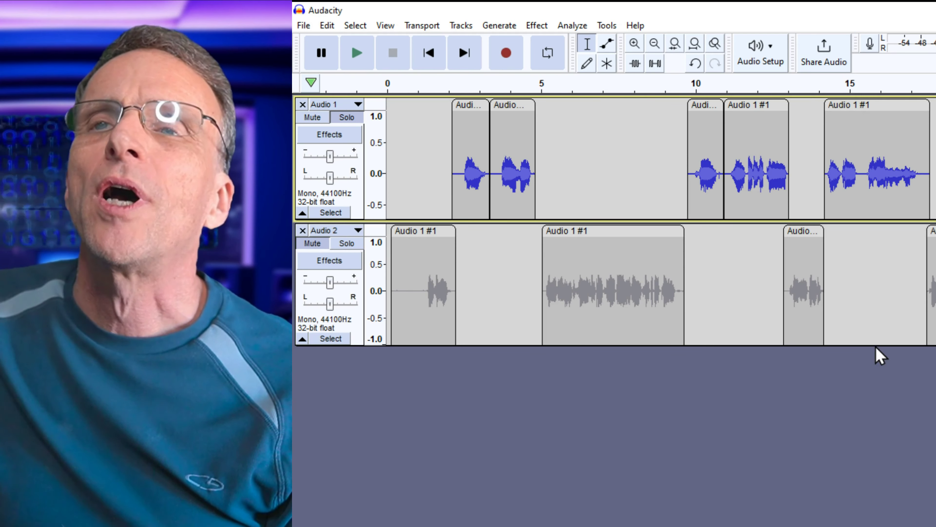
key("ctrl+shift+e")
type("voice2")
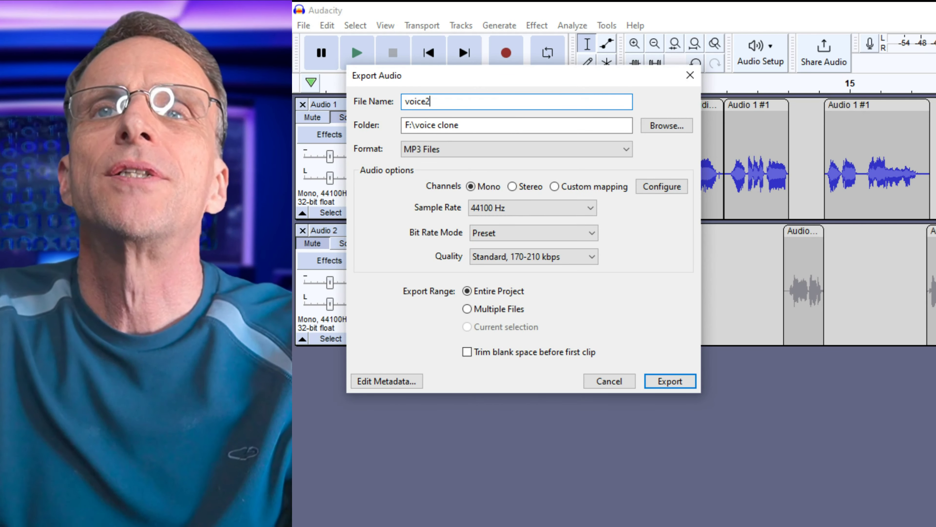
key("Return")
Step: Solo Audio 2 instead and export it as voice1.mp3
left_click(345, 118)
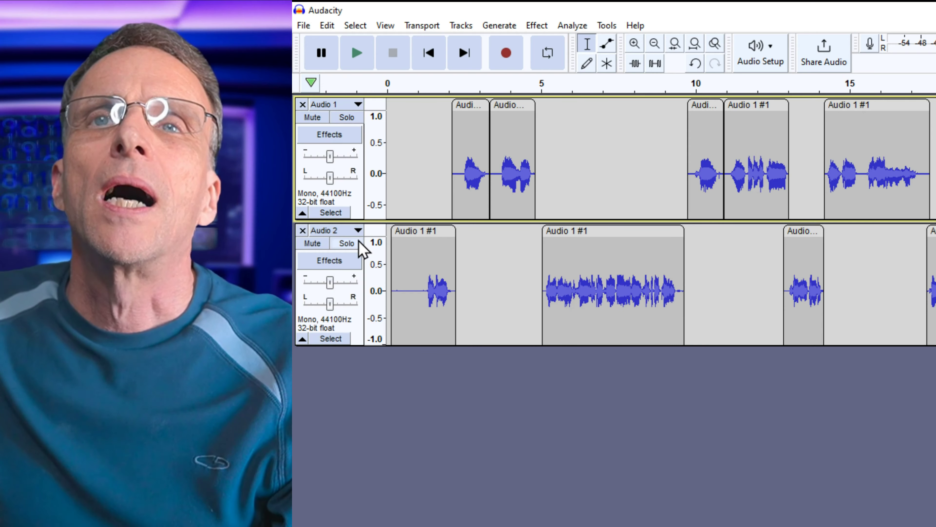
left_click(352, 244)
left_click(304, 25)
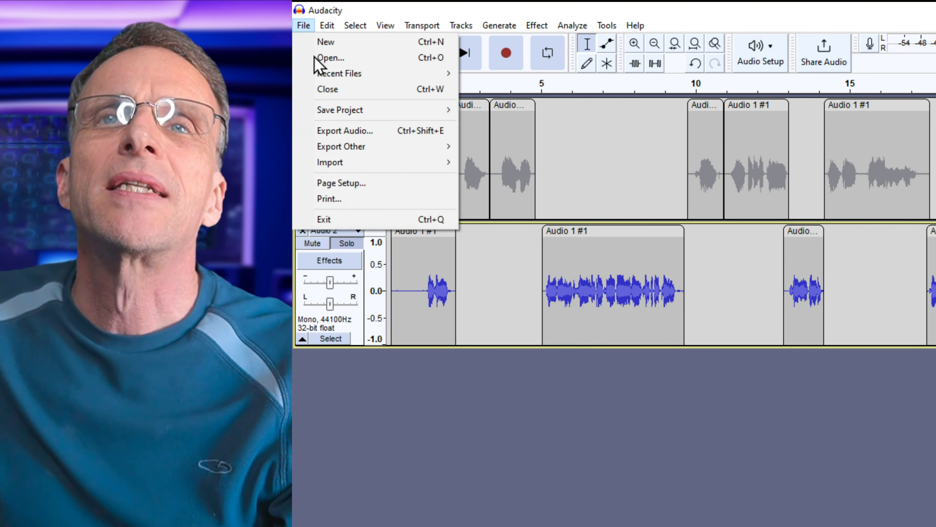
left_click(356, 140)
type("voice1")
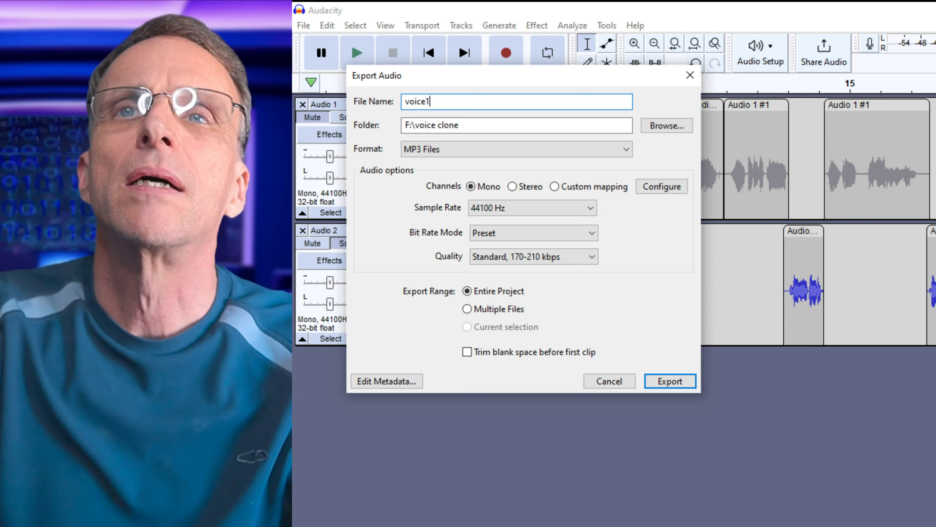
key("Return")
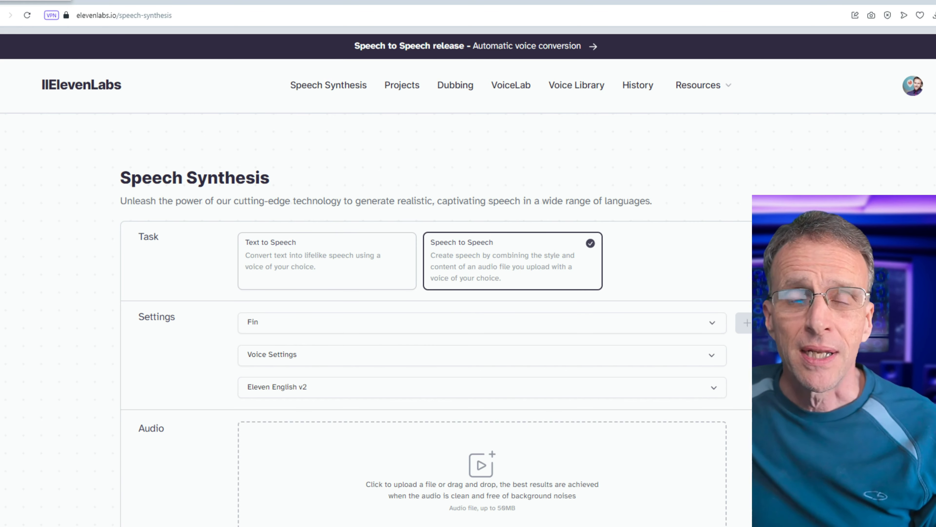
Step: Upload voice1.mp3 into ElevenLabs Speech to Speech and listen to it
left_click_drag(258, 424, 532, 490)
scroll(531, 490, "down", 2)
scroll(369, 410, "down", 1)
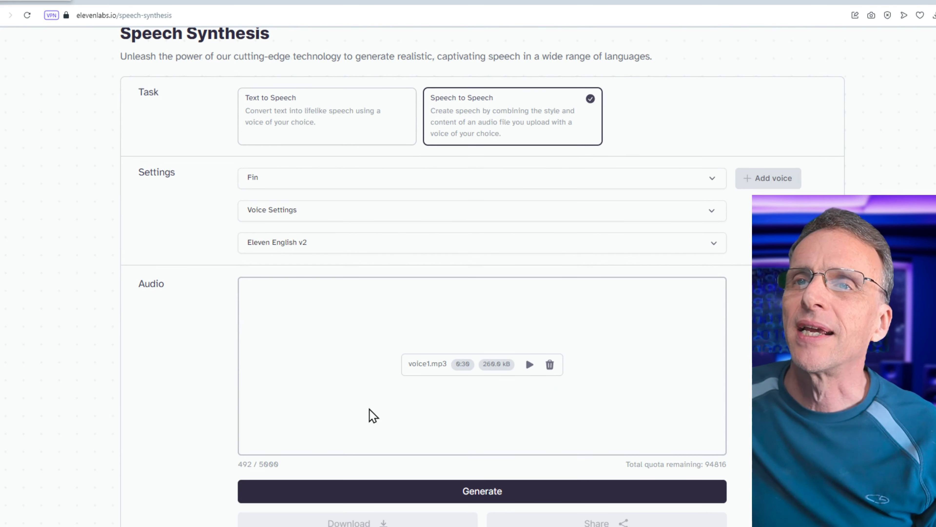
left_click(528, 372)
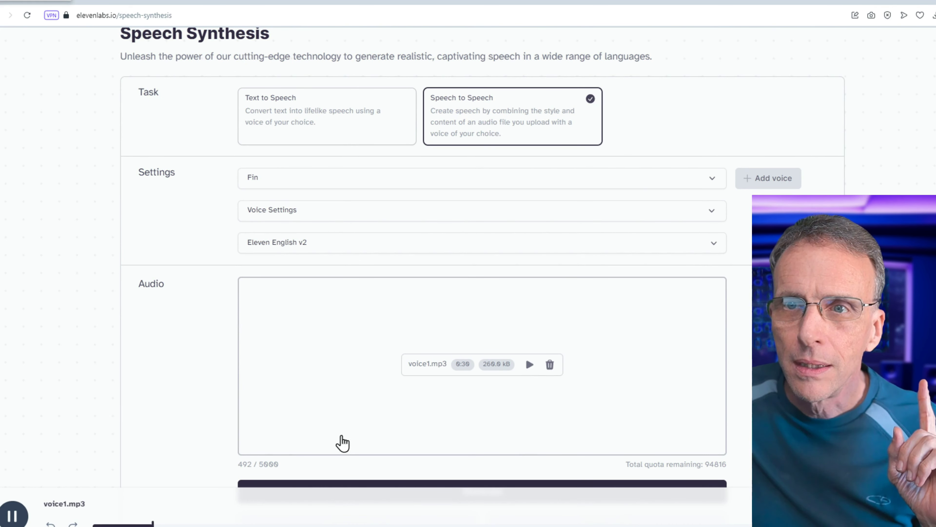
scroll(368, 435, "down", 3)
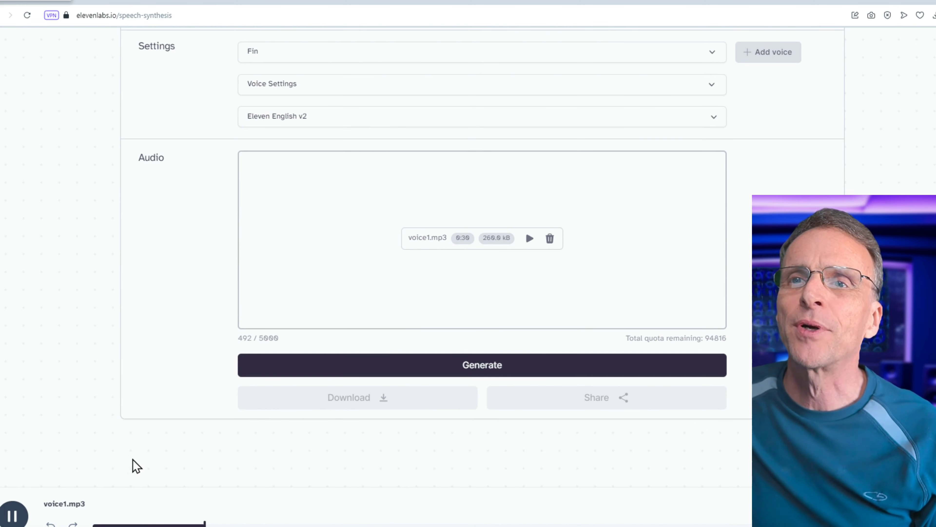
left_click(13, 516)
scroll(173, 316, "up", 7)
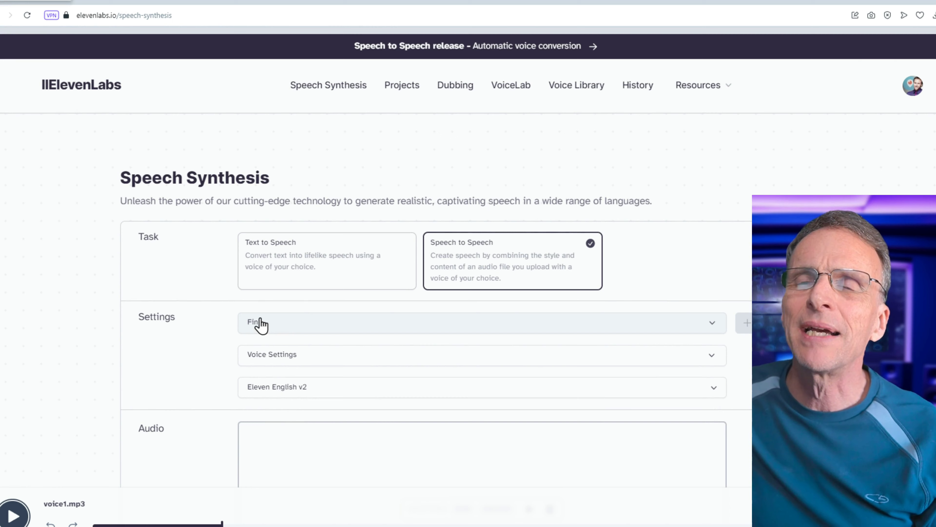
Step: Pick the Fin voice and generate the converted clip
left_click(257, 328)
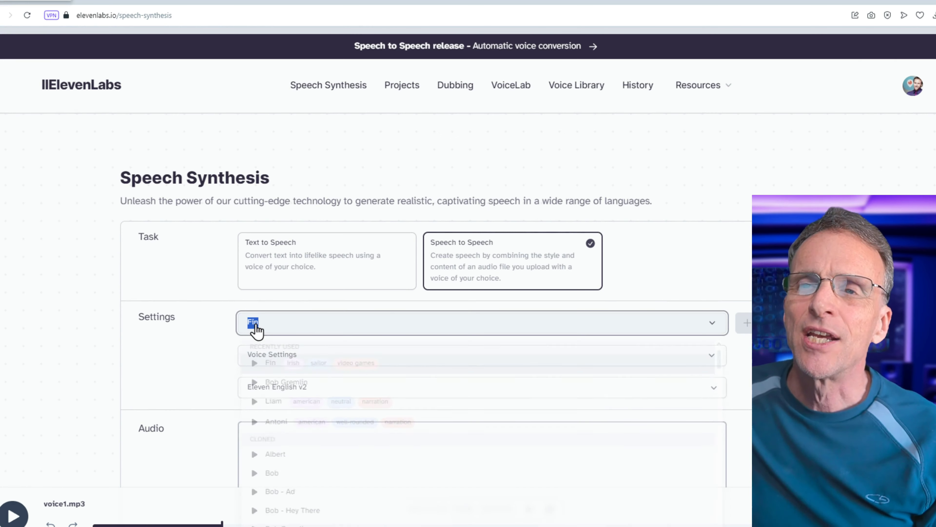
left_click(252, 364)
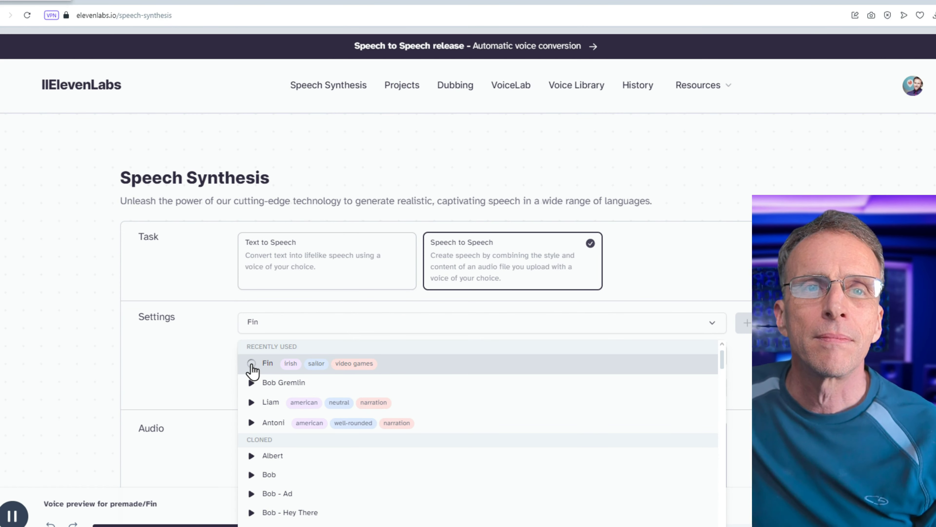
scroll(447, 331, "down", 6)
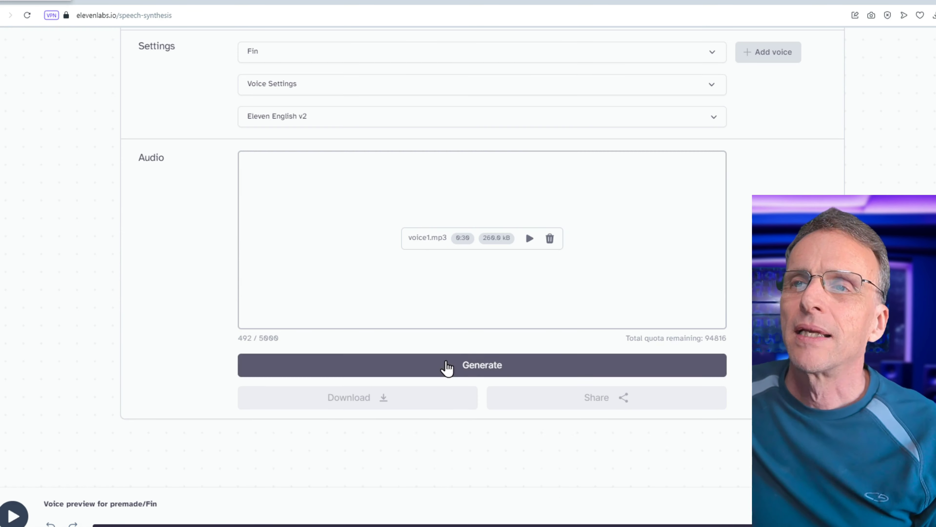
left_click(449, 366)
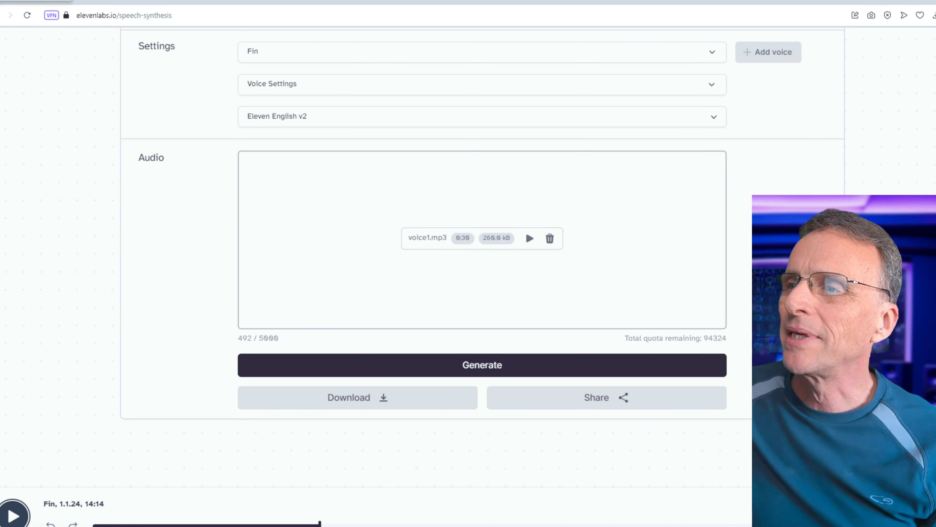
Step: Replace voice1.mp3 with voice2.mp3 and generate an Antoni-voice version of it
left_click(549, 239)
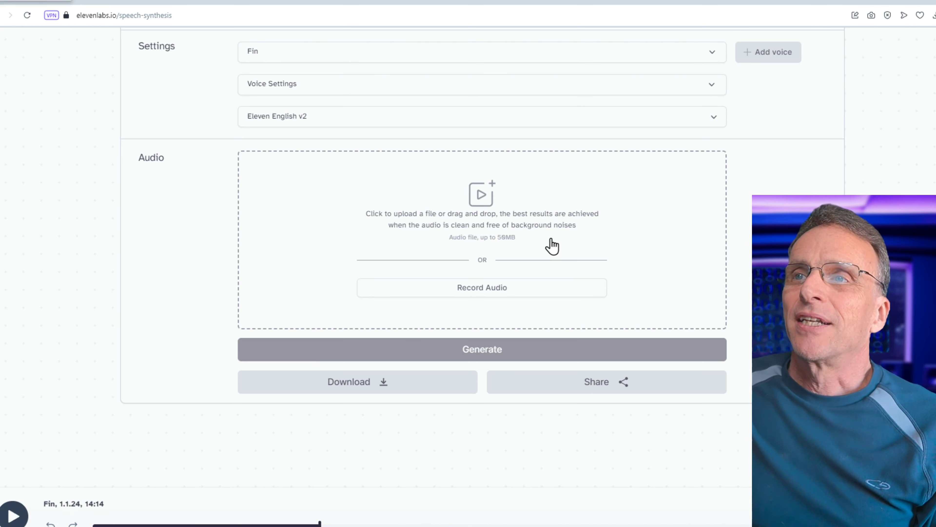
left_click_drag(2, 281, 478, 279)
scroll(478, 279, "up", 4)
left_click(325, 196)
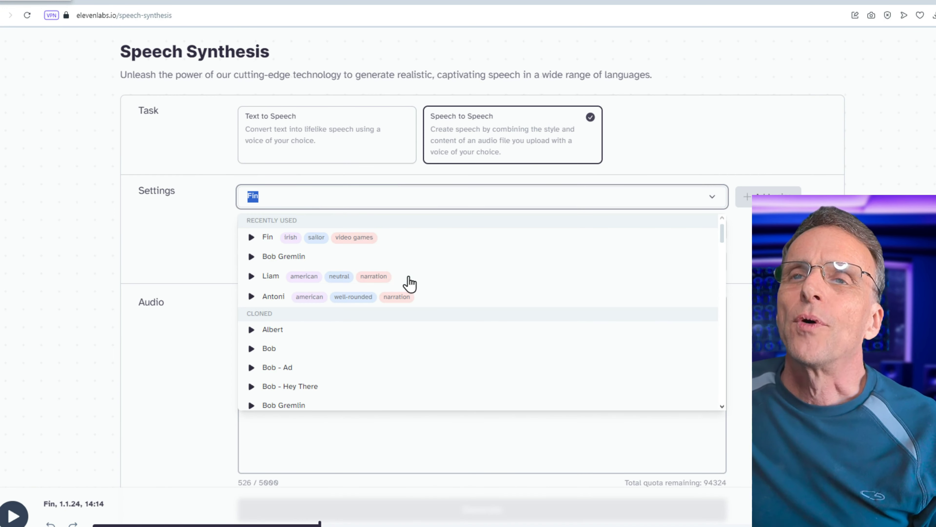
left_click(492, 304)
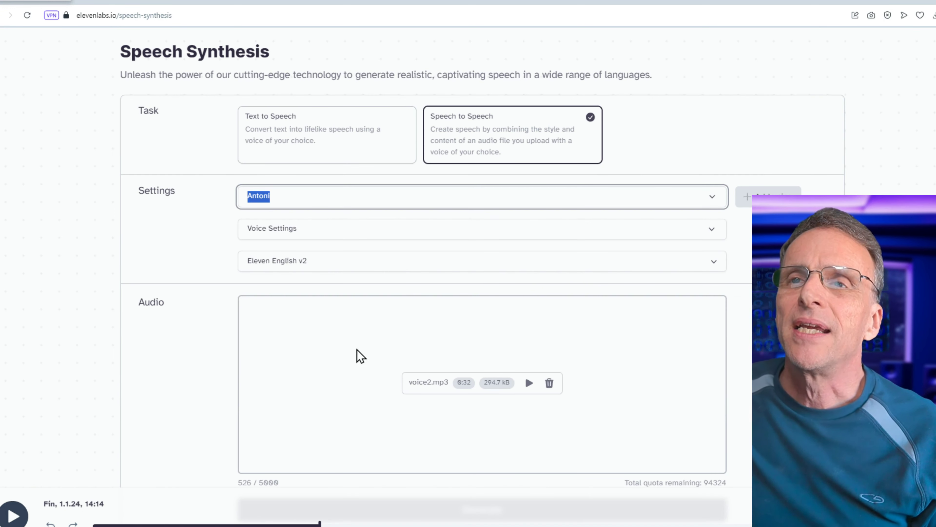
scroll(360, 356, "down", 3)
left_click(439, 424)
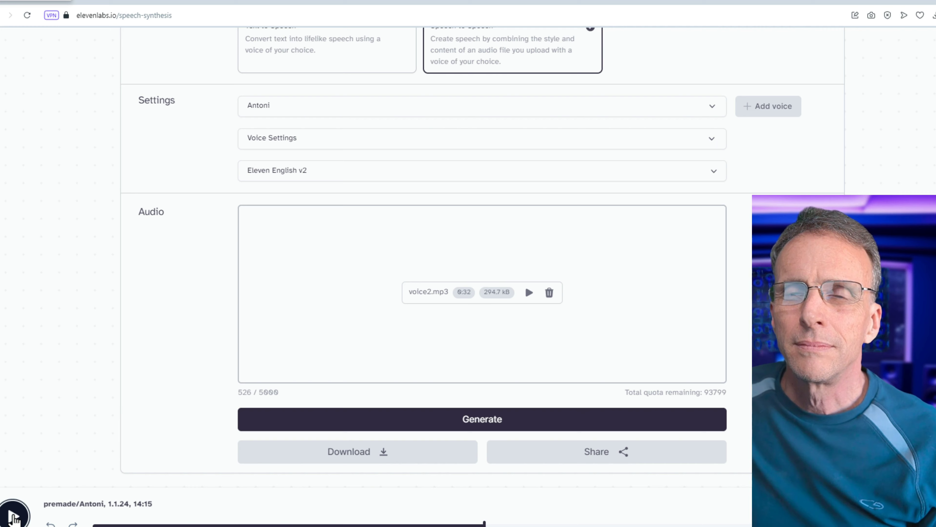
left_click(14, 517)
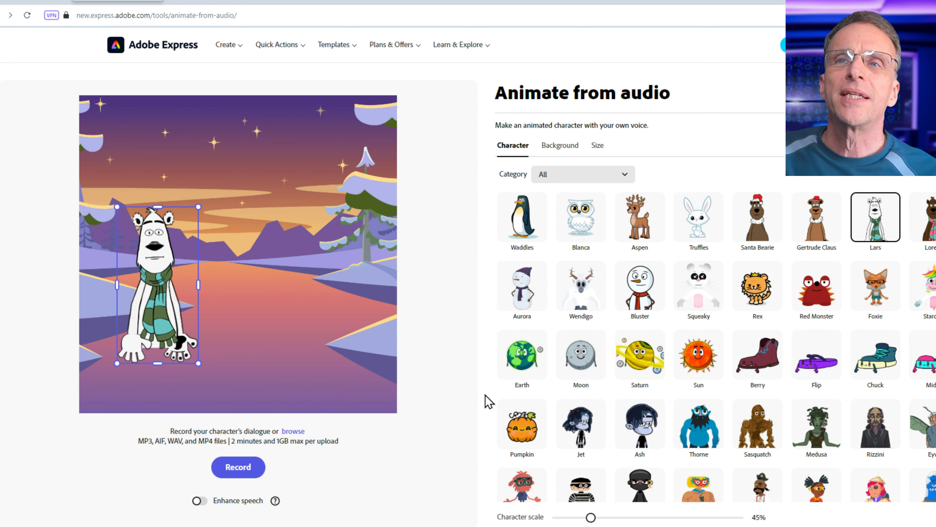
Step: Look over the Background and Size options, then return to the Character choices with Lars
left_click(572, 146)
left_click(600, 147)
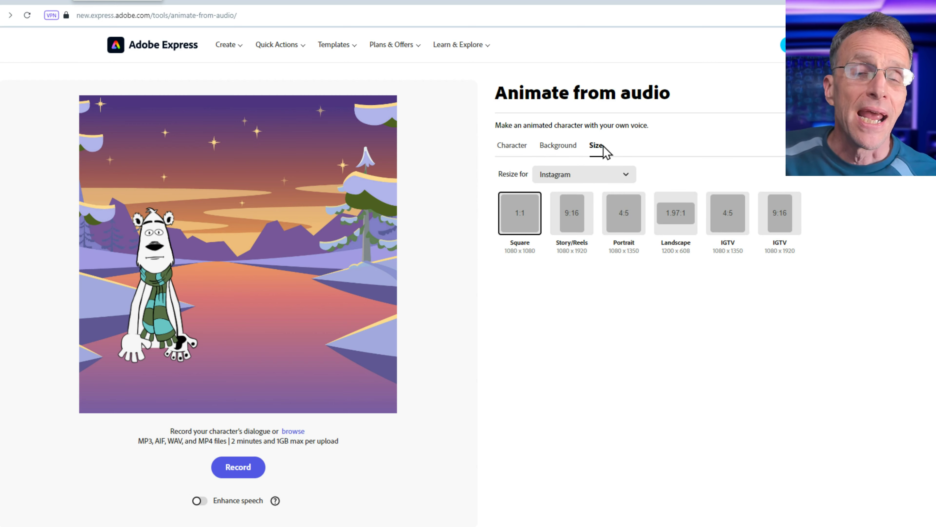
left_click(523, 151)
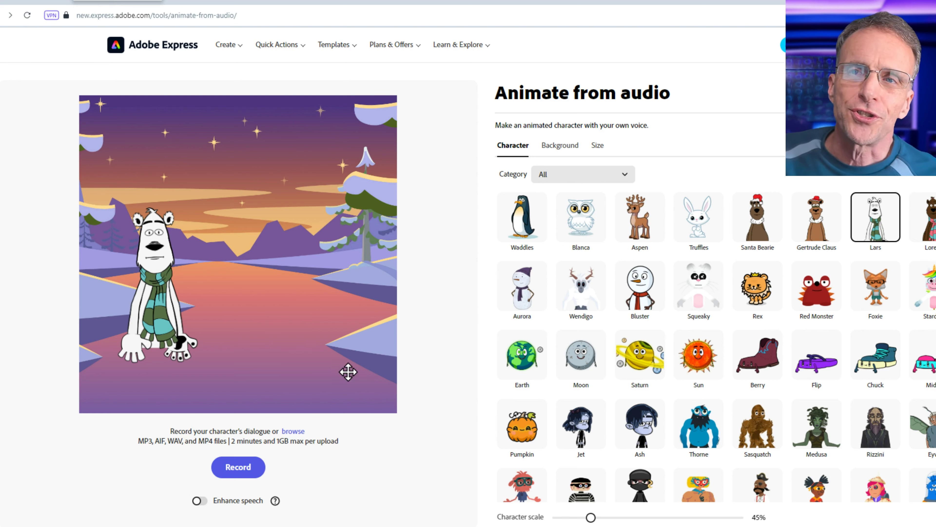
Step: Swap the character to the cowboy Blaze
scroll(665, 310, "down", 15)
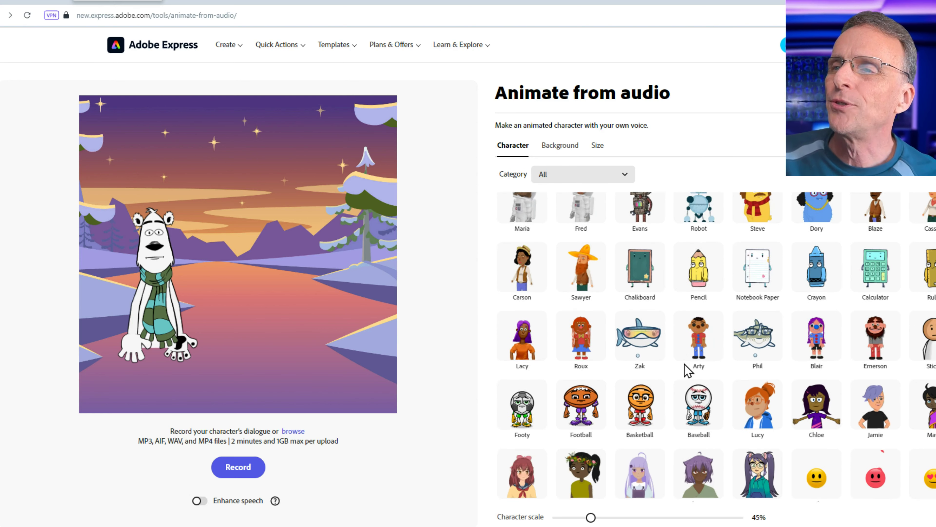
scroll(741, 414, "down", 10)
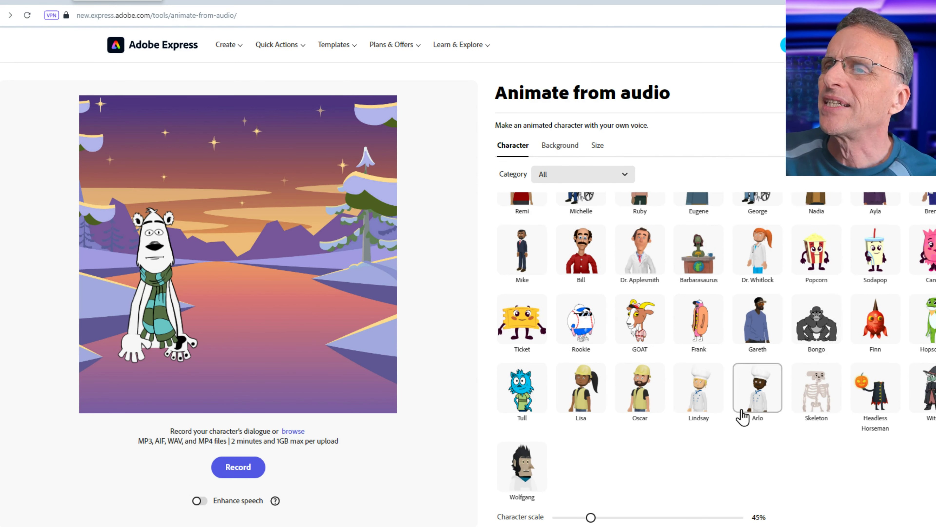
left_click(875, 330)
Step: Scale Blaze to 65% and position him toward the right of the scene
left_click_drag(309, 345, 333, 330)
left_click_drag(360, 214, 391, 137)
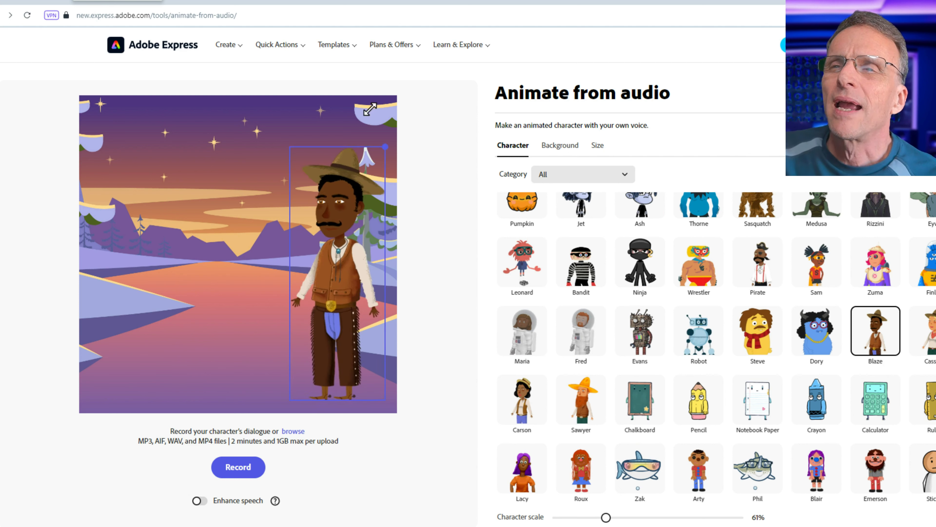
left_click_drag(372, 204, 320, 209)
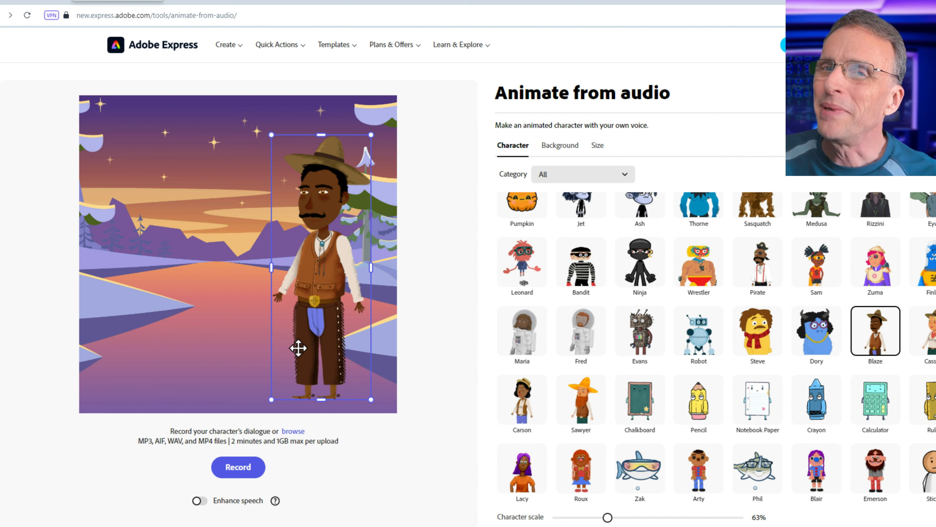
left_click_drag(320, 345, 335, 342)
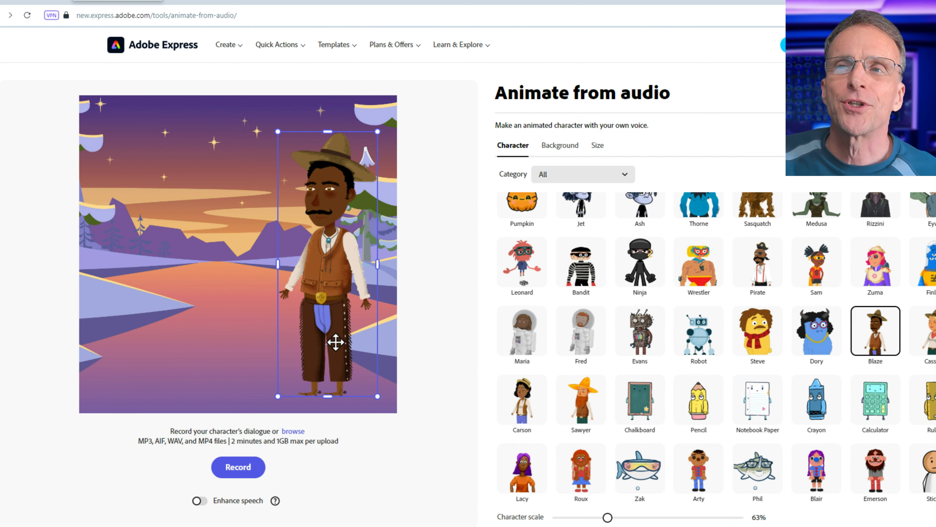
left_click_drag(278, 264, 327, 267)
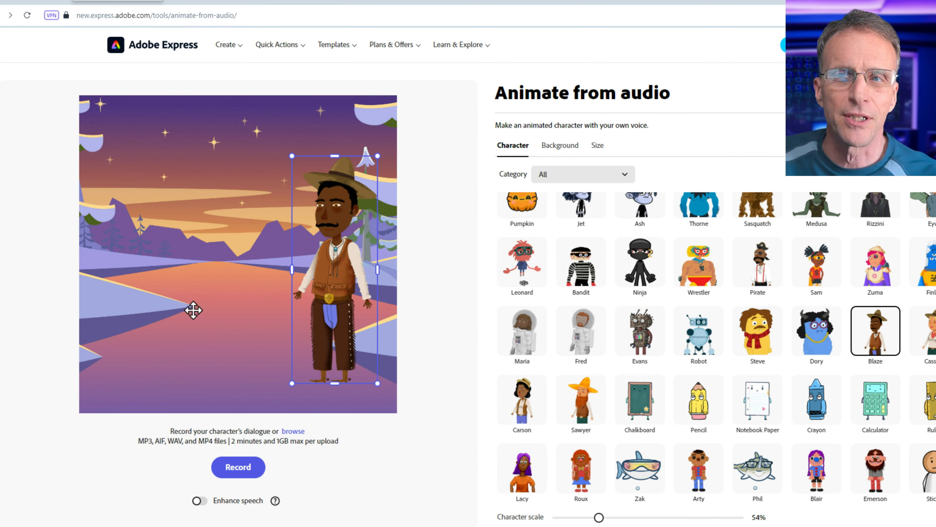
left_click_drag(334, 320, 316, 313)
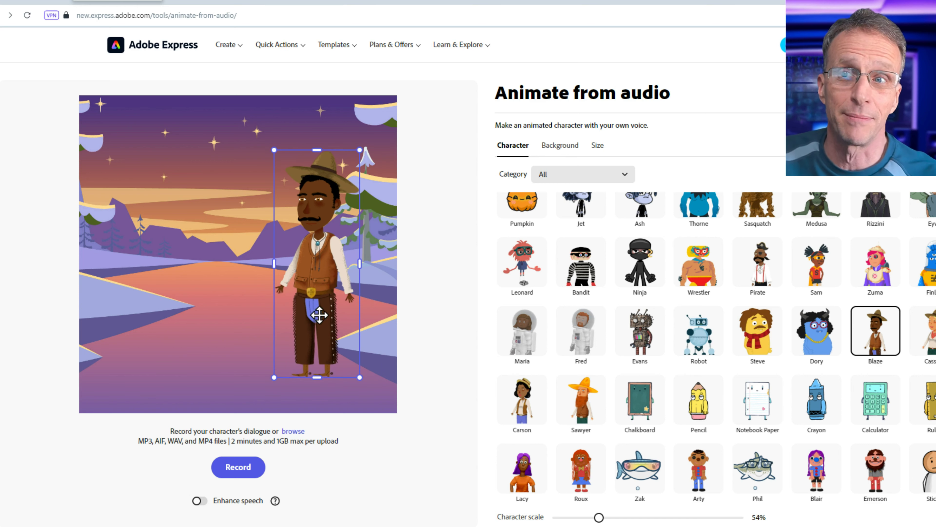
left_click_drag(360, 150, 375, 107)
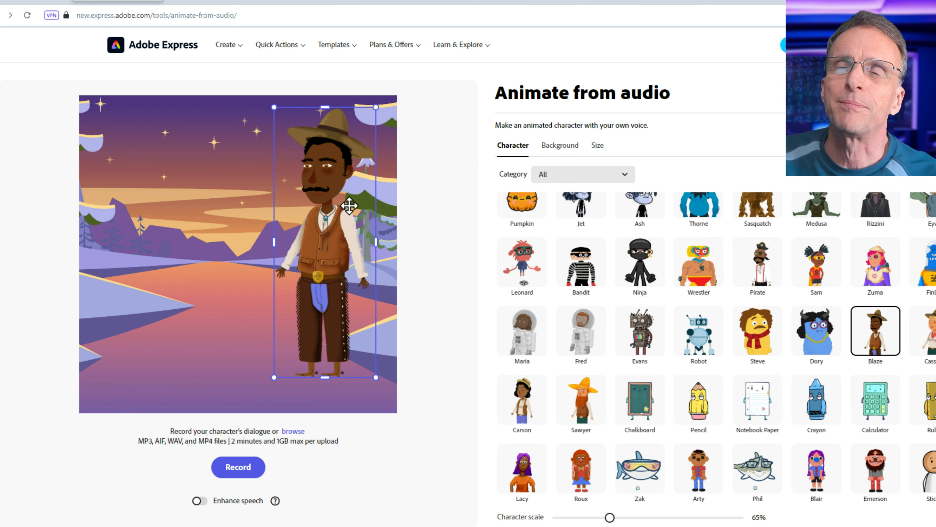
left_click_drag(349, 207, 350, 220)
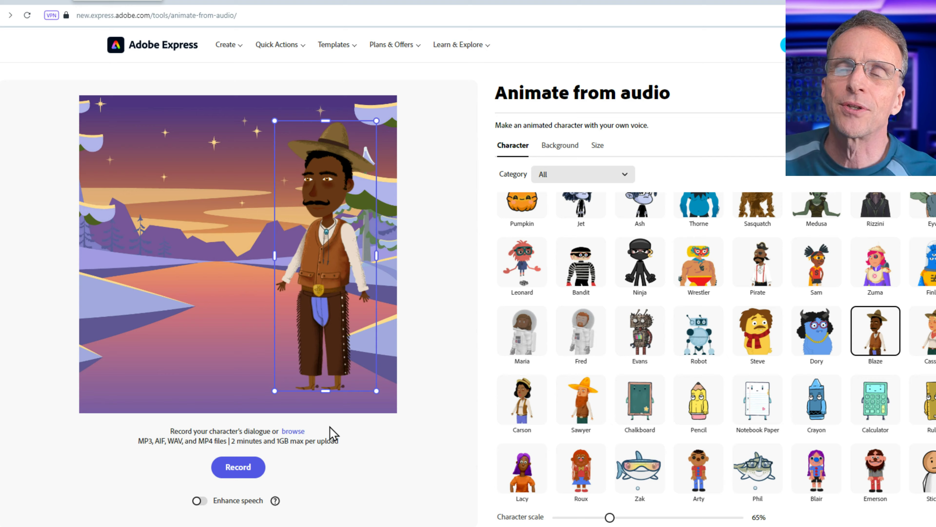
Step: Animate Blaze with the ElevenLabs dialogue MP3, preview the 31.5-second result, and download the MP4
left_click(293, 432)
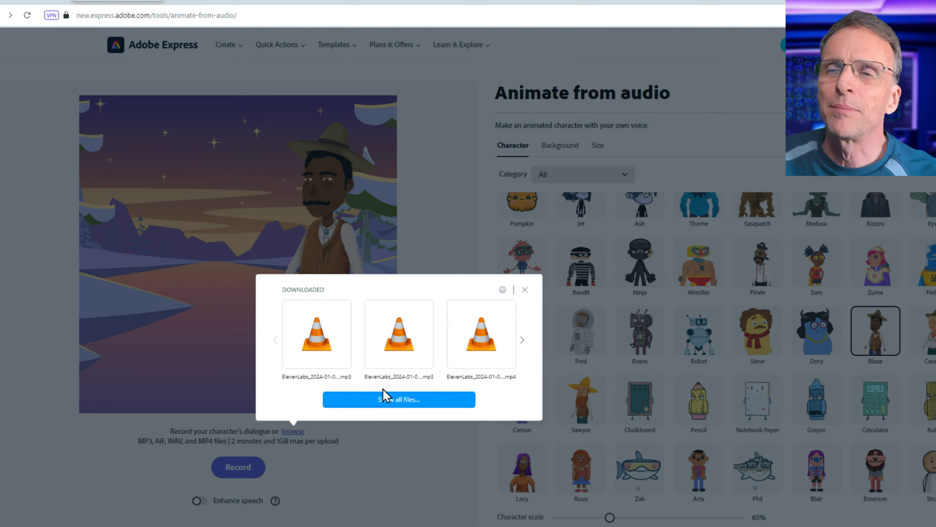
left_click(391, 408)
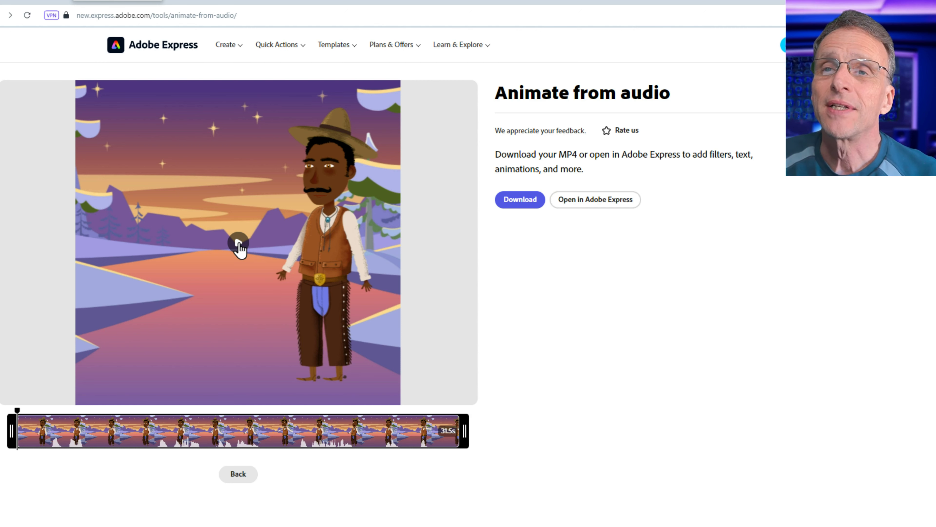
left_click(239, 245)
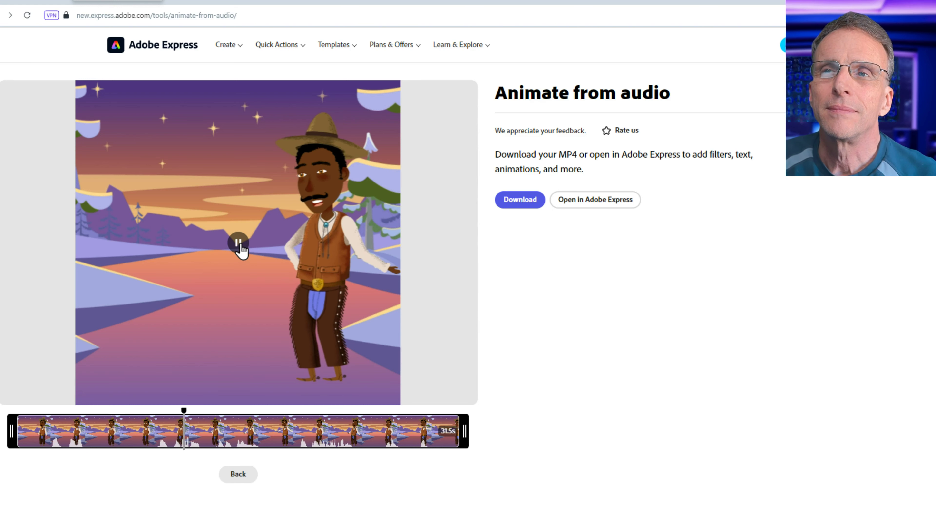
left_click(239, 245)
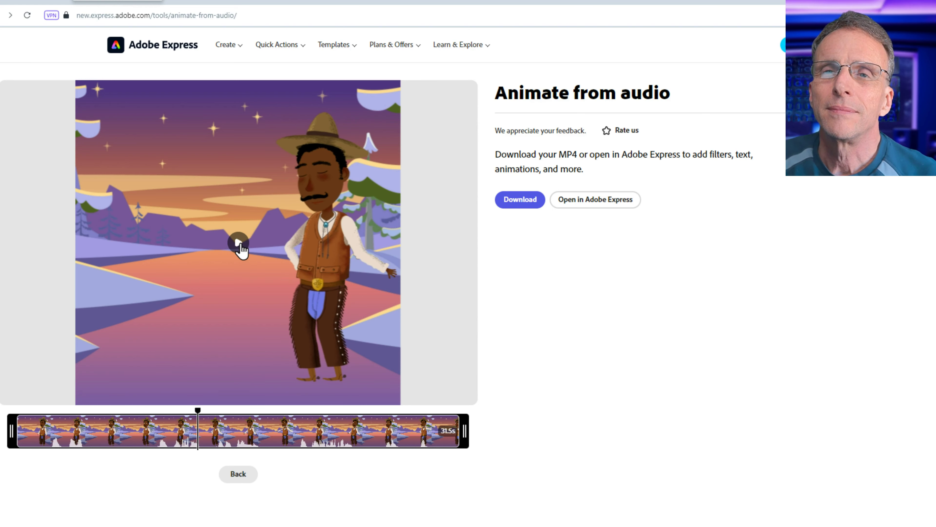
left_click(530, 204)
Step: Go back to the character editor and switch the cowboy to Wolfgang
left_click(238, 474)
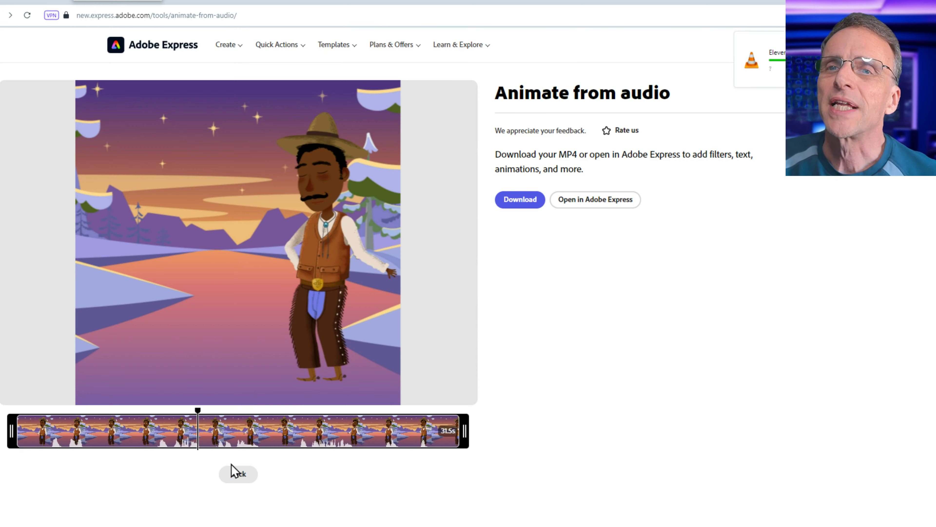
left_click(236, 475)
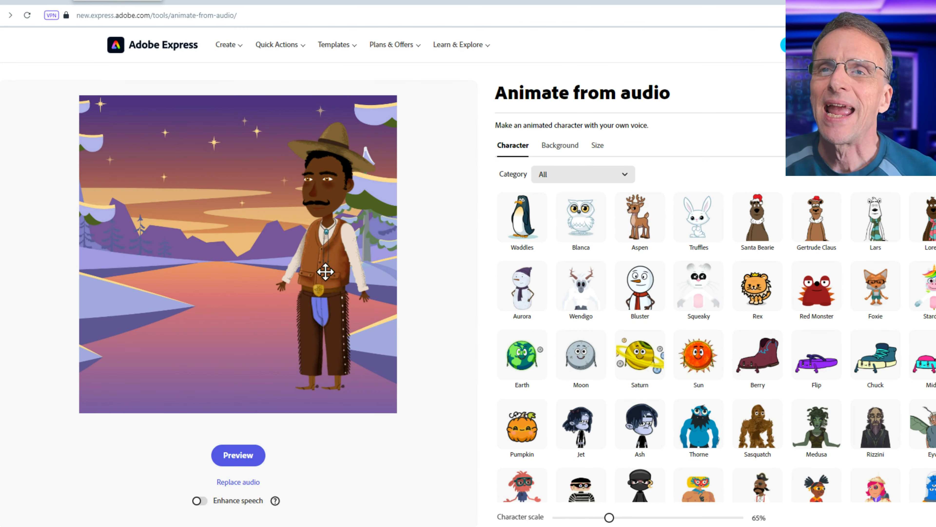
left_click(324, 257)
scroll(670, 374, "down", 3)
scroll(670, 374, "down", 10)
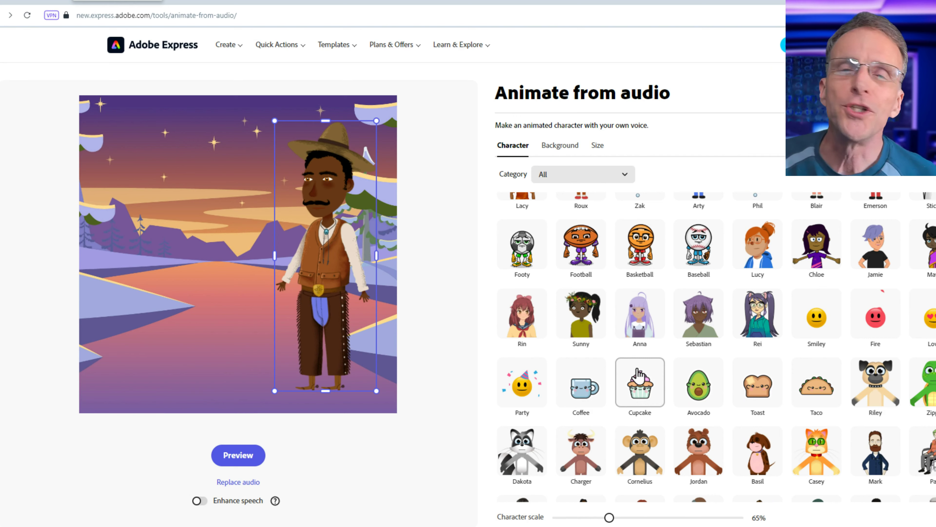
scroll(641, 380, "down", 4)
scroll(641, 380, "down", 5)
left_click(522, 466)
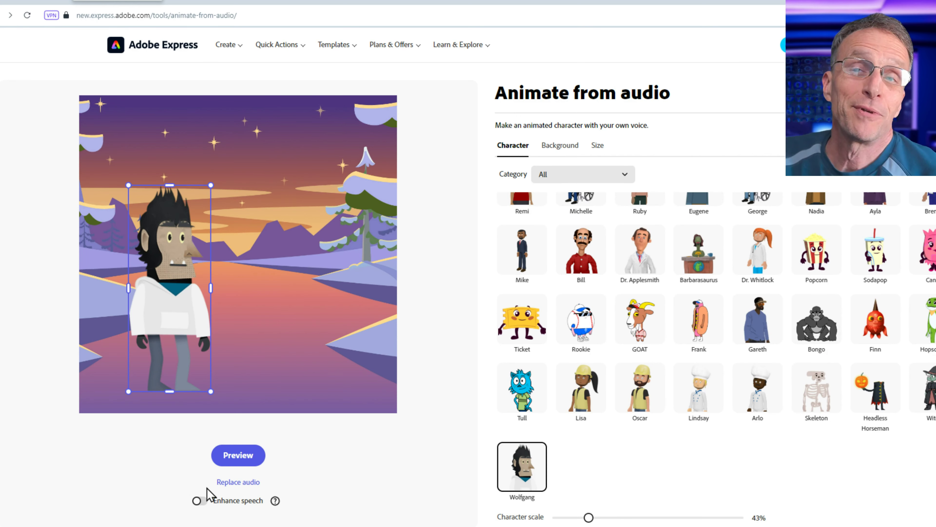
Step: Move Wolfgang left of centre, preview his 29.5-second animation, and download the MP4
left_click_drag(173, 356, 166, 347)
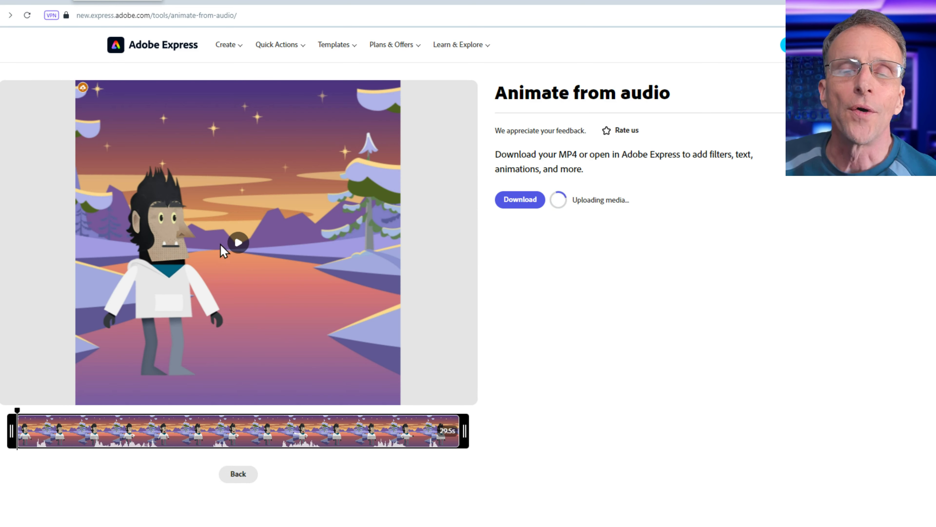
left_click(236, 243)
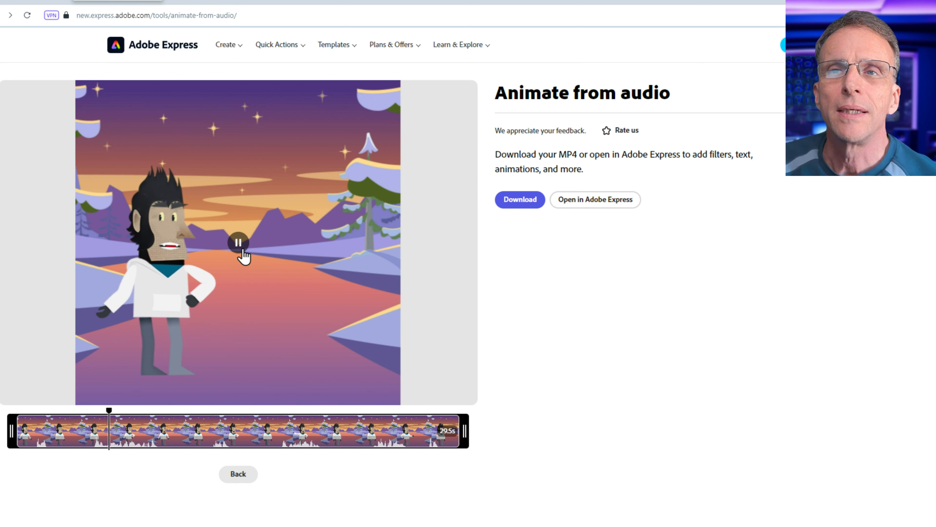
left_click(502, 205)
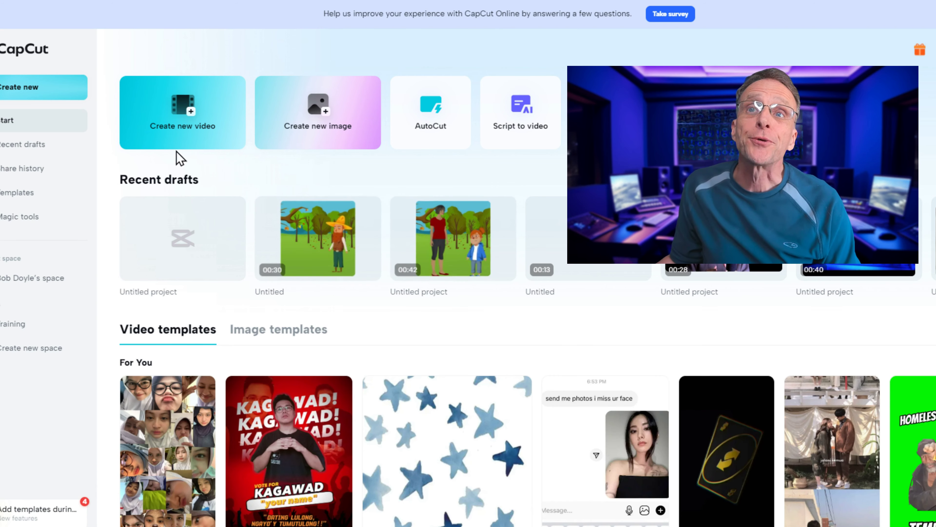
Step: Start a blank-canvas project with both animation MP4s on stacked tracks aligned at 00:00
left_click(182, 131)
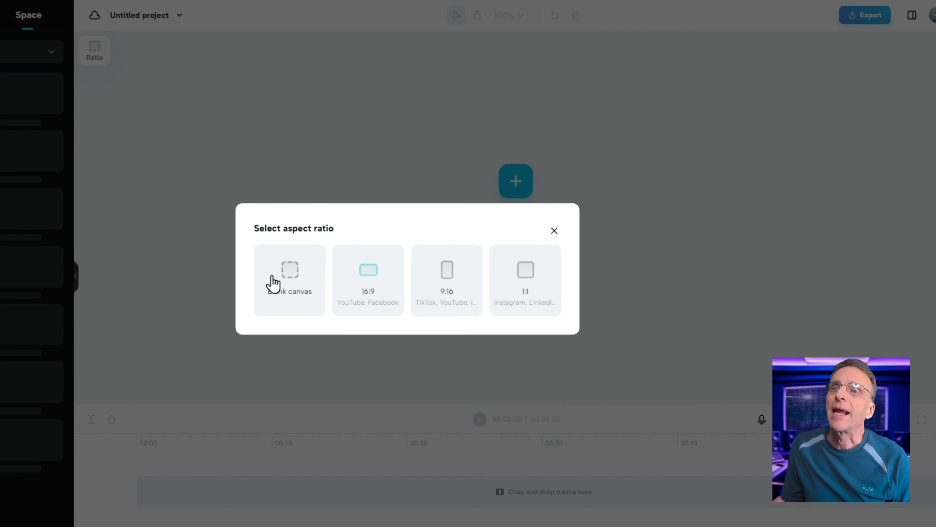
left_click(273, 284)
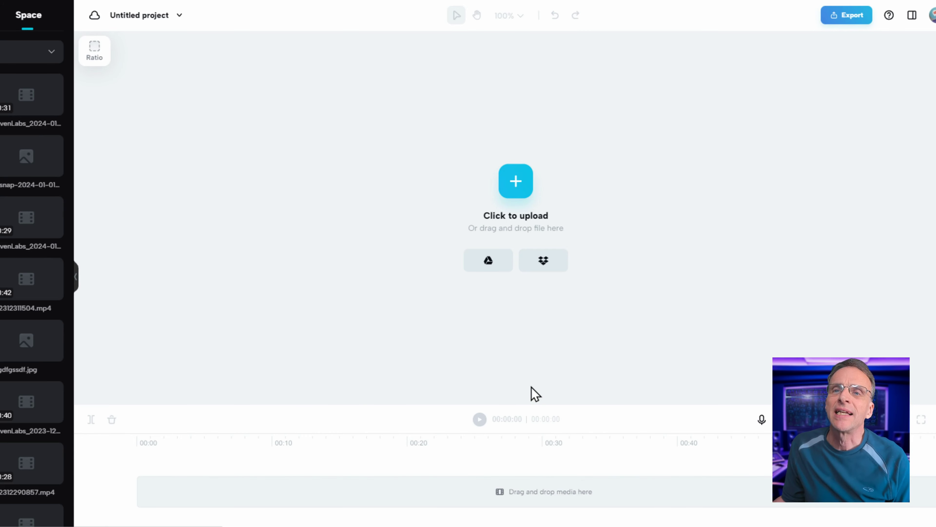
left_click_drag(535, 394, 118, 473)
left_click_drag(118, 473, 118, 473)
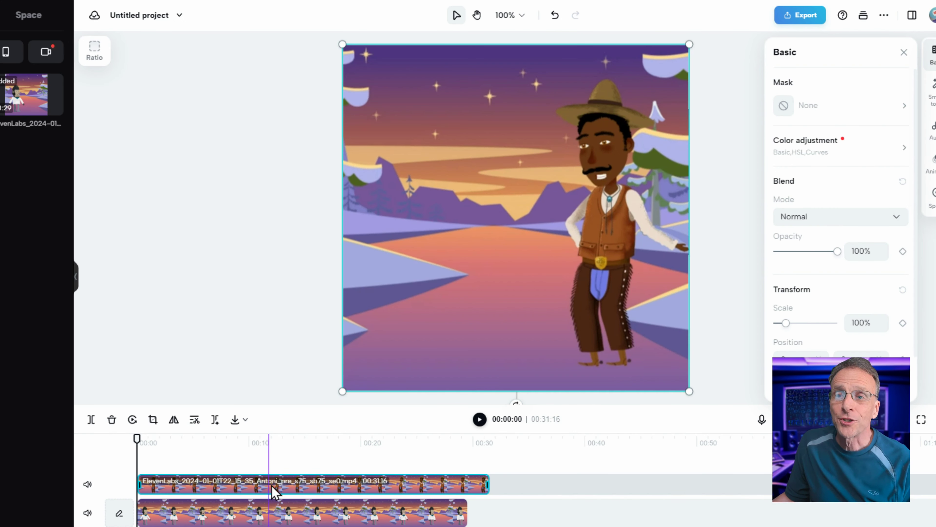
left_click_drag(275, 493, 247, 495)
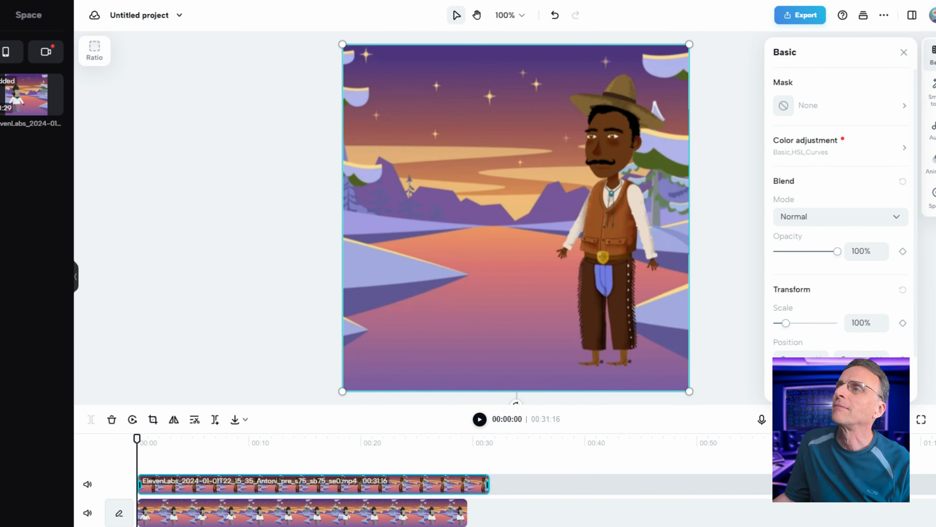
Step: Give the top clip a Horizon mask rotated 90° and shifted right to split the frame
left_click(814, 111)
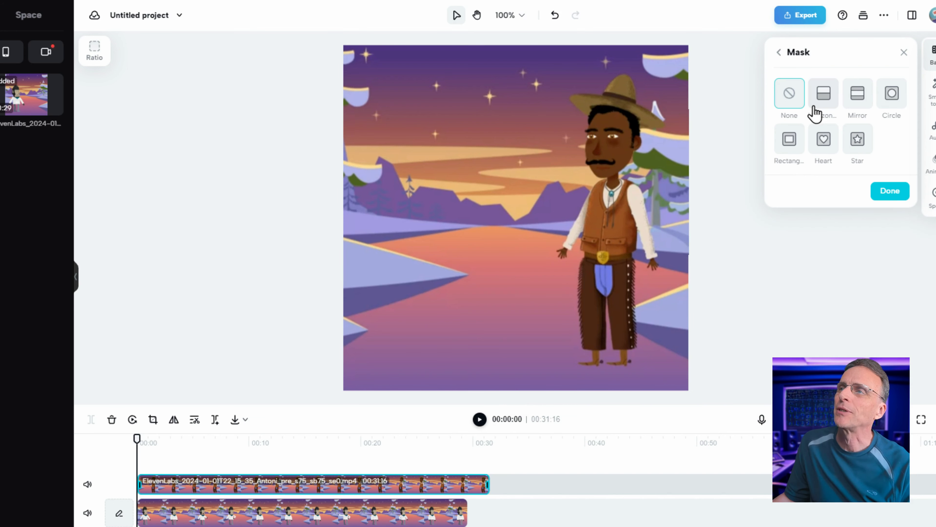
left_click(825, 99)
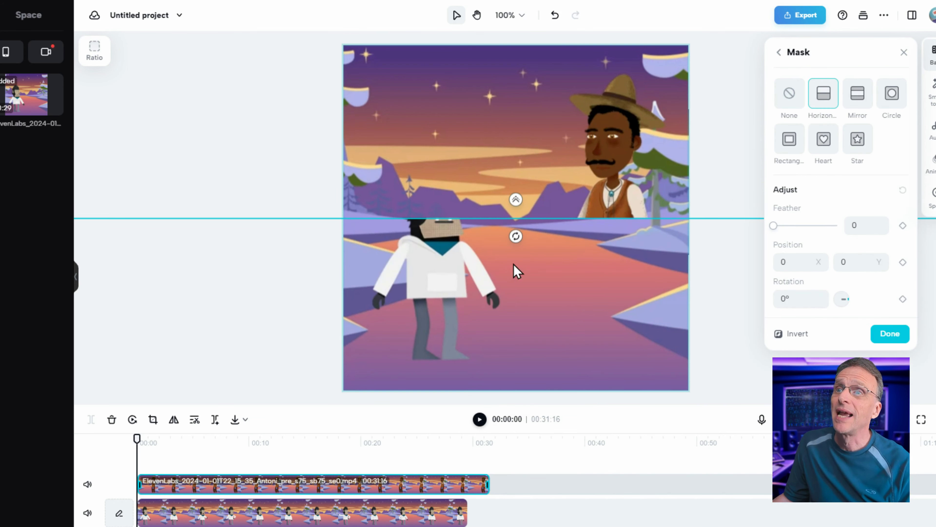
left_click_drag(513, 244, 352, 101)
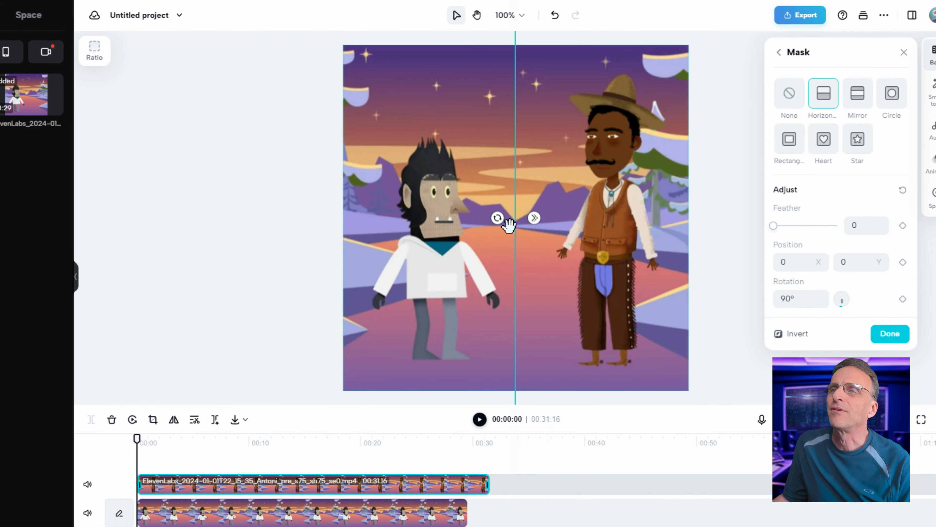
left_click_drag(518, 227, 534, 224)
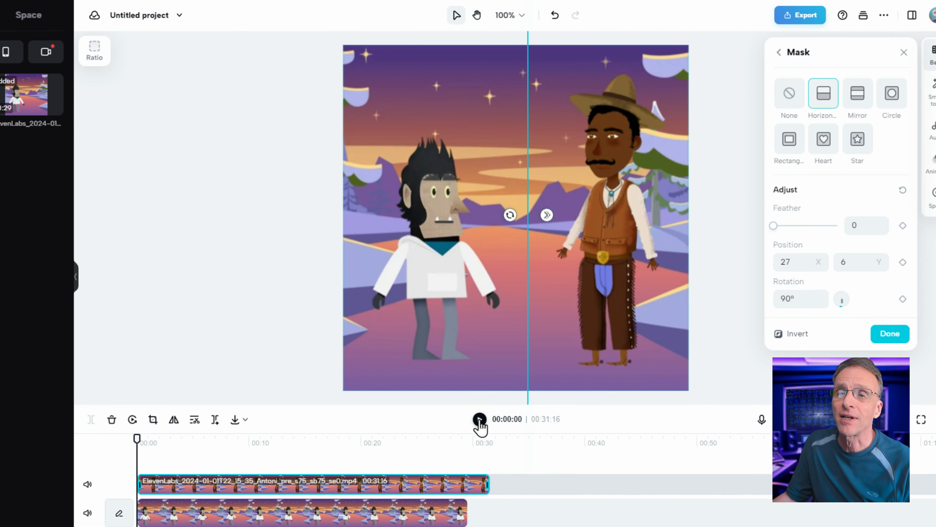
Step: Play the split-screen preview, pause, and move the playhead to about 00:27
left_click(479, 420)
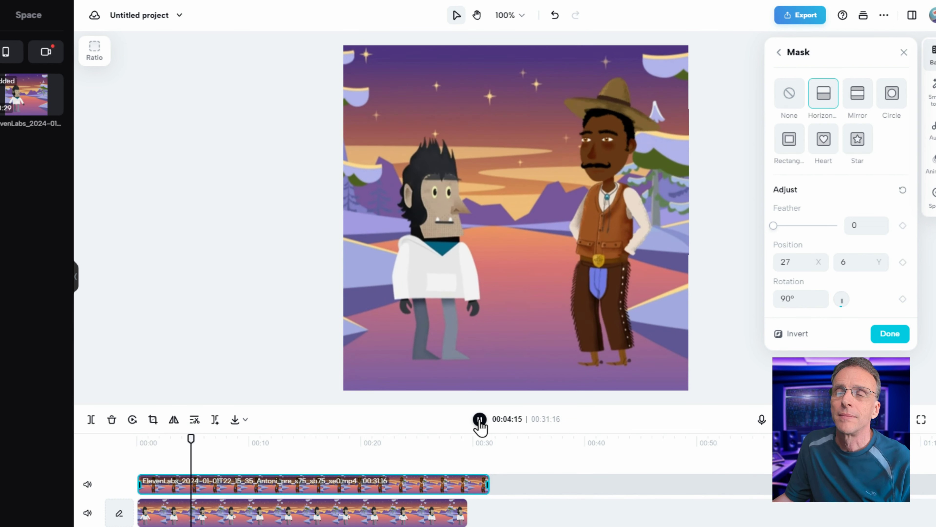
left_click(479, 420)
left_click_drag(479, 437, 439, 438)
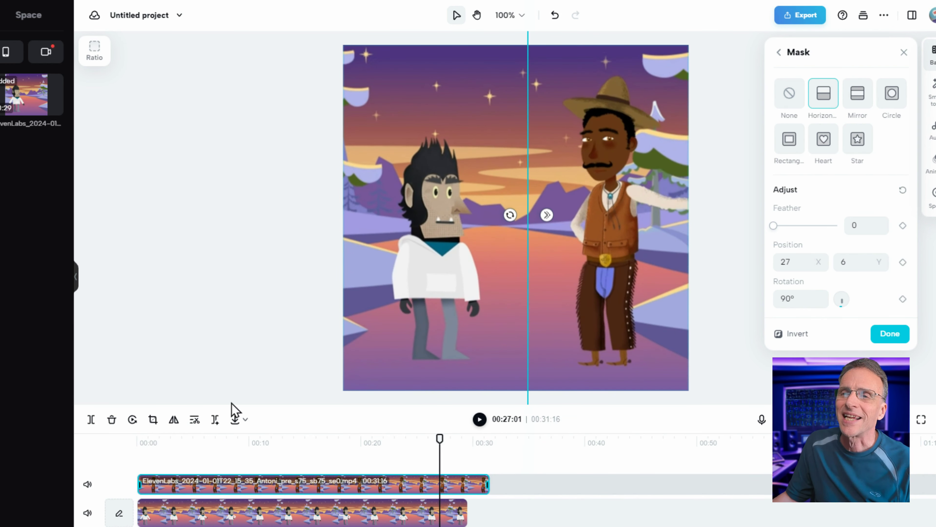
Step: Replay the ending to locate where the dialogue stops at 00:28:10
left_click(479, 420)
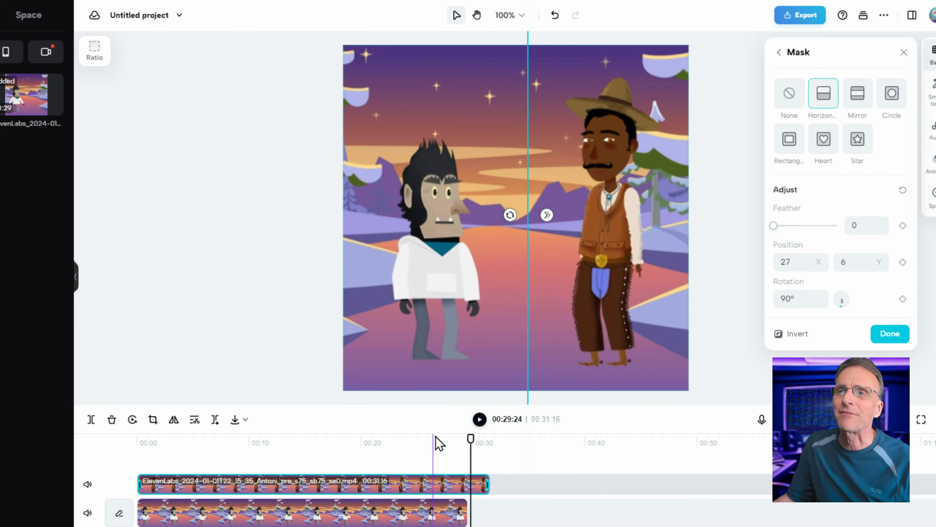
left_click(449, 512)
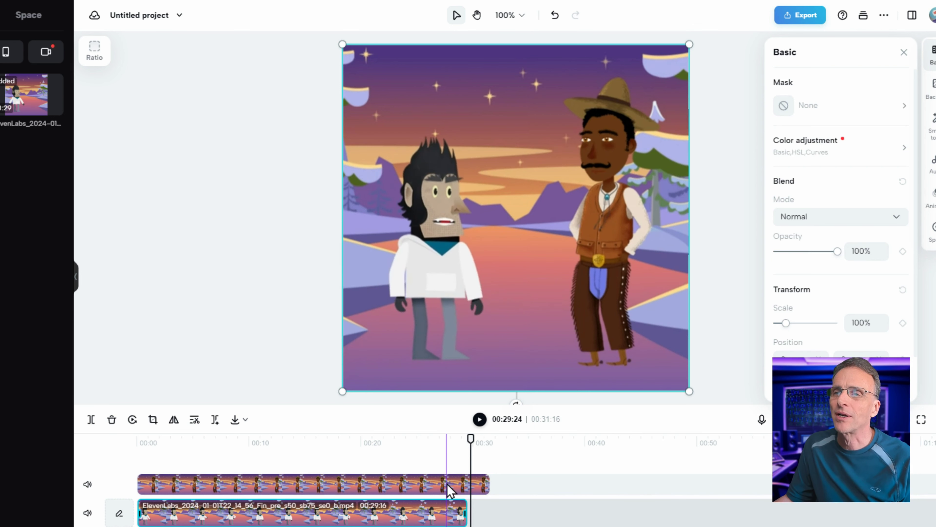
left_click(451, 441)
left_click(479, 419)
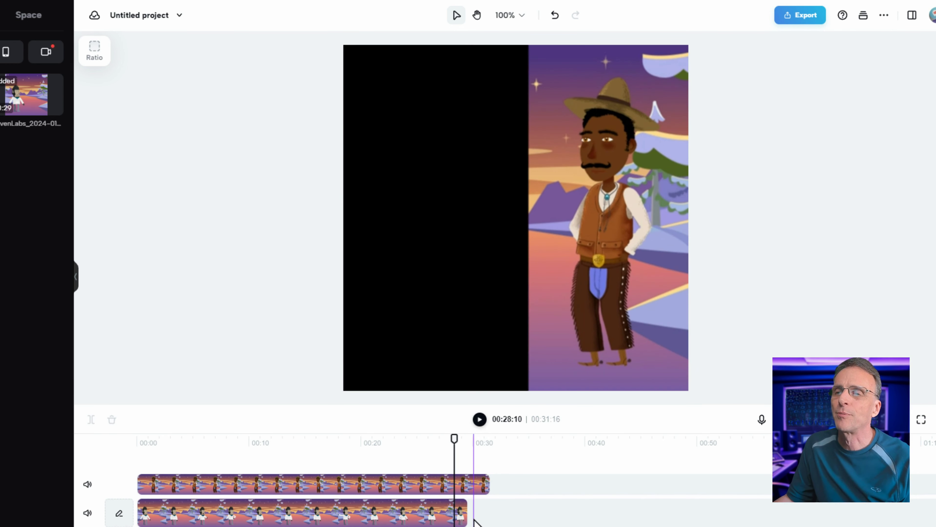
Step: Trim the lower and upper character clips to end at 00:28:10, then replay the ending to check
left_click(462, 513)
left_click_drag(462, 513, 457, 513)
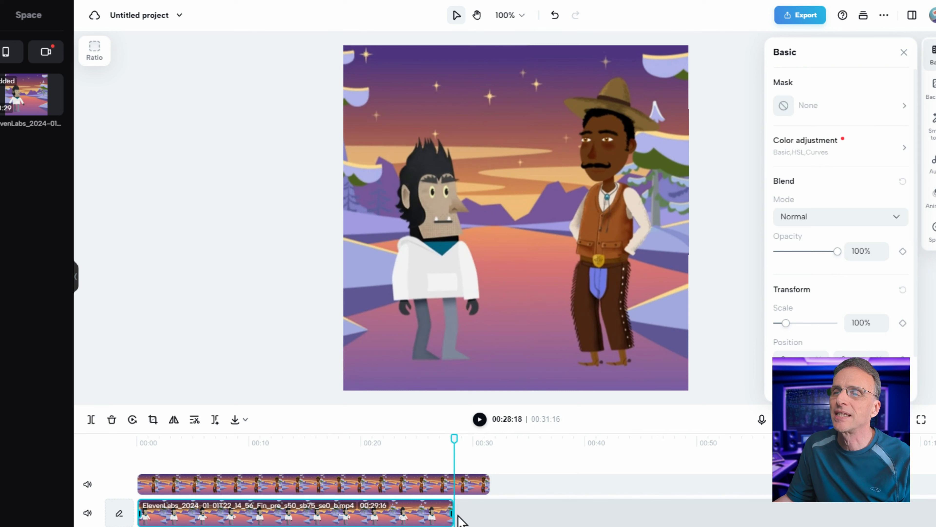
left_click(486, 483)
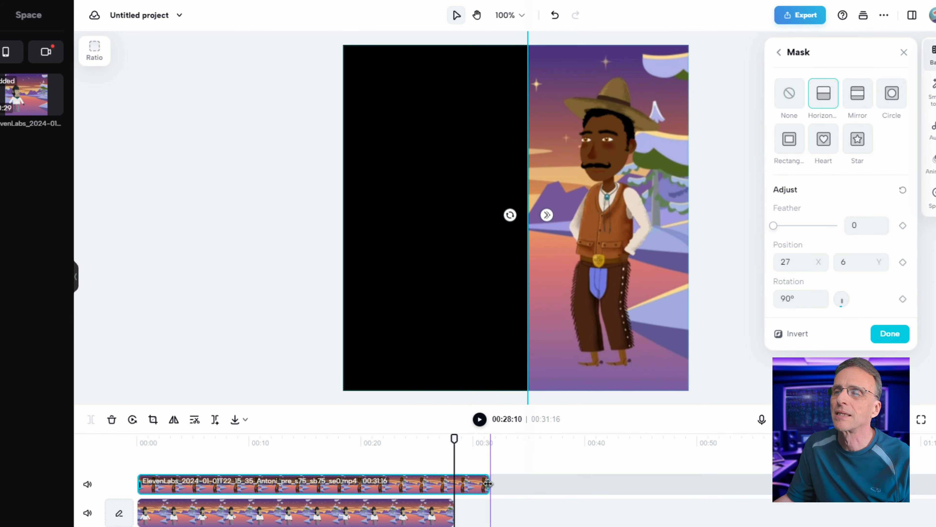
left_click_drag(487, 483, 455, 486)
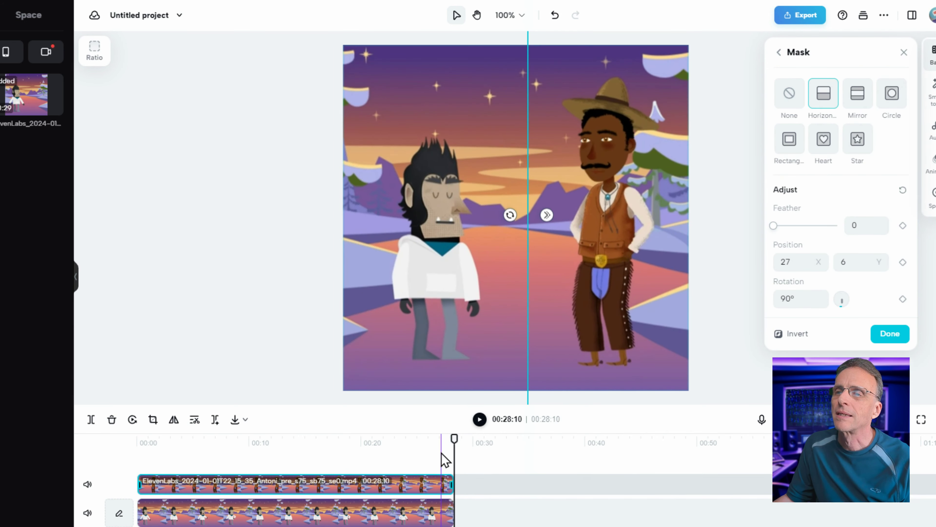
left_click(445, 459)
left_click(479, 420)
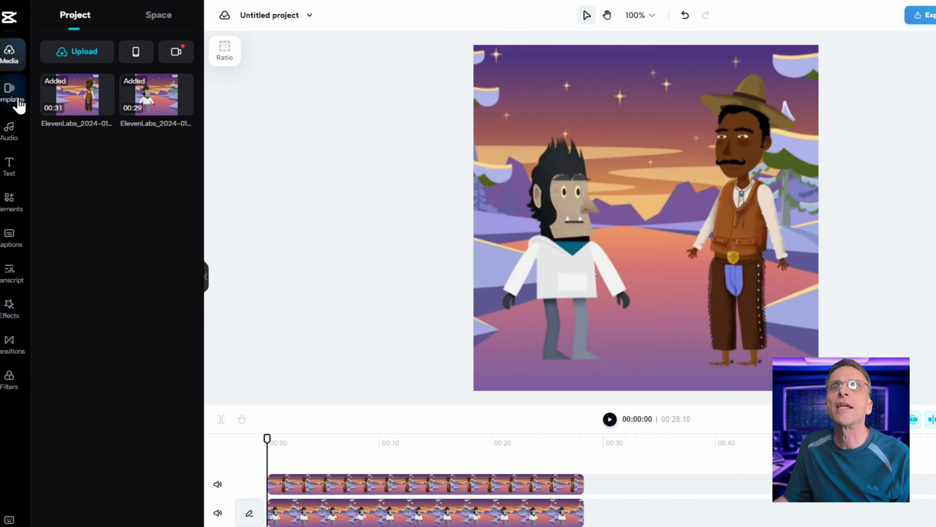
Step: Search the music library for 'silly' and preview several tracks, ending on Silly recorder background music
left_click(13, 142)
left_click(120, 48)
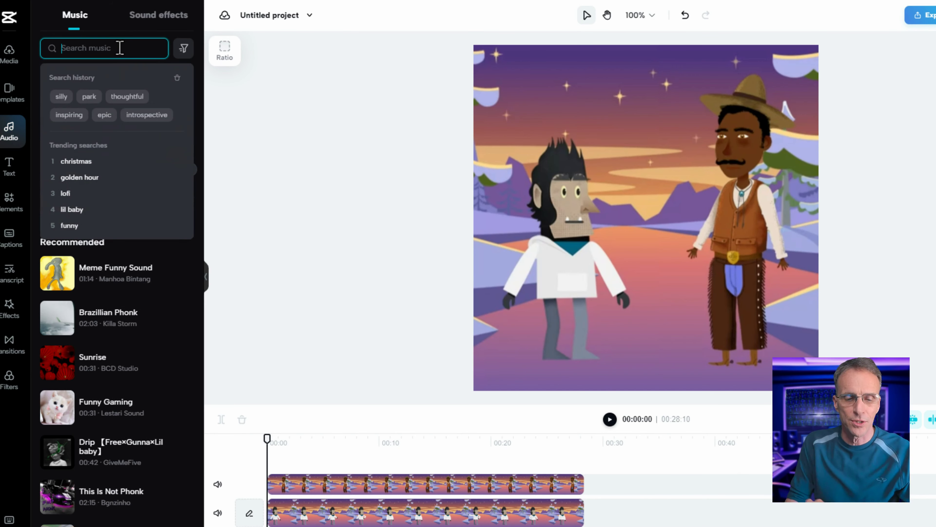
type("silly")
key("Return")
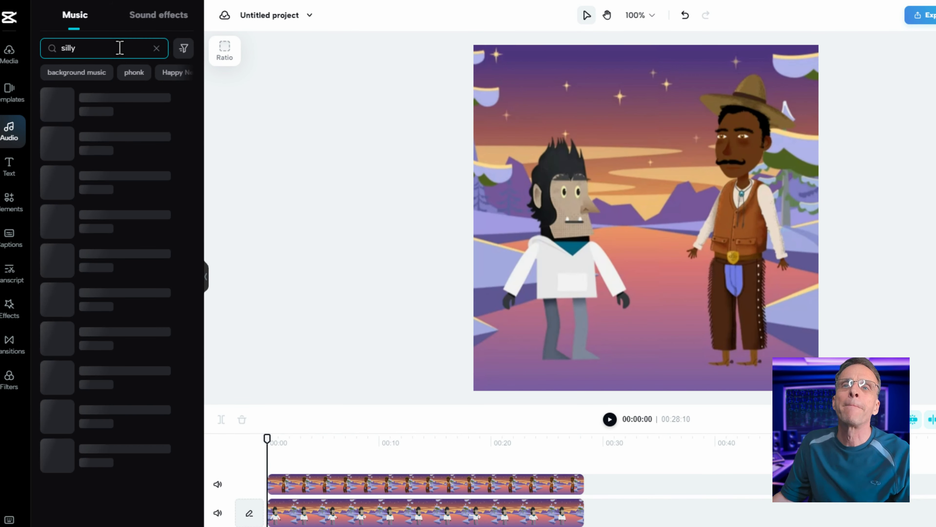
left_click(62, 208)
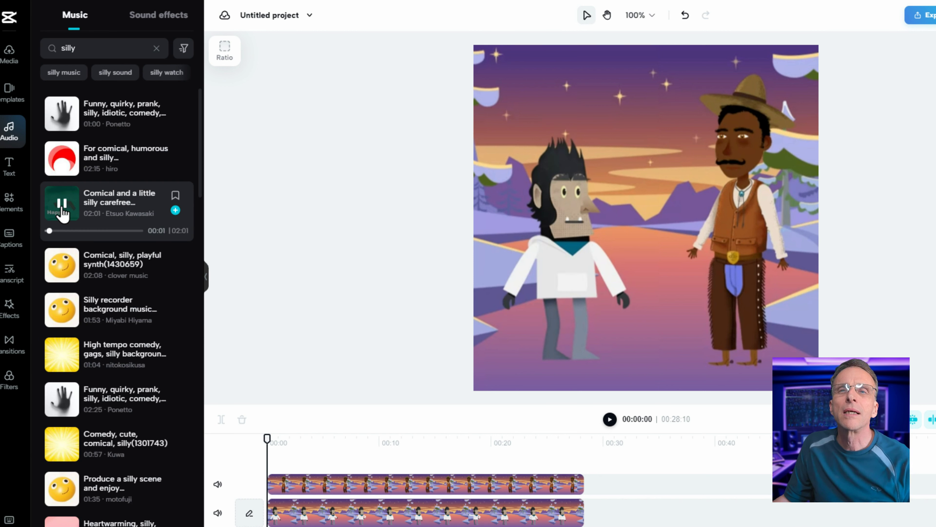
left_click(62, 209)
left_click(63, 267)
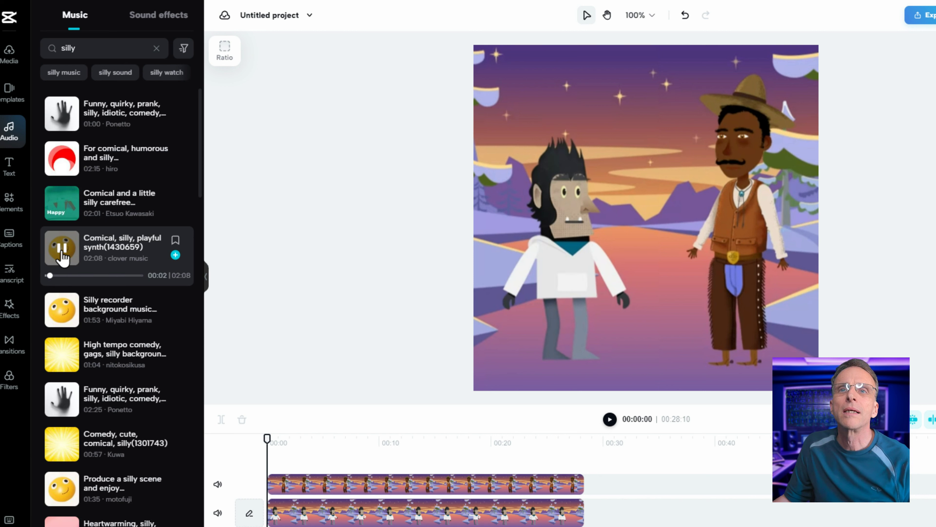
left_click(63, 321)
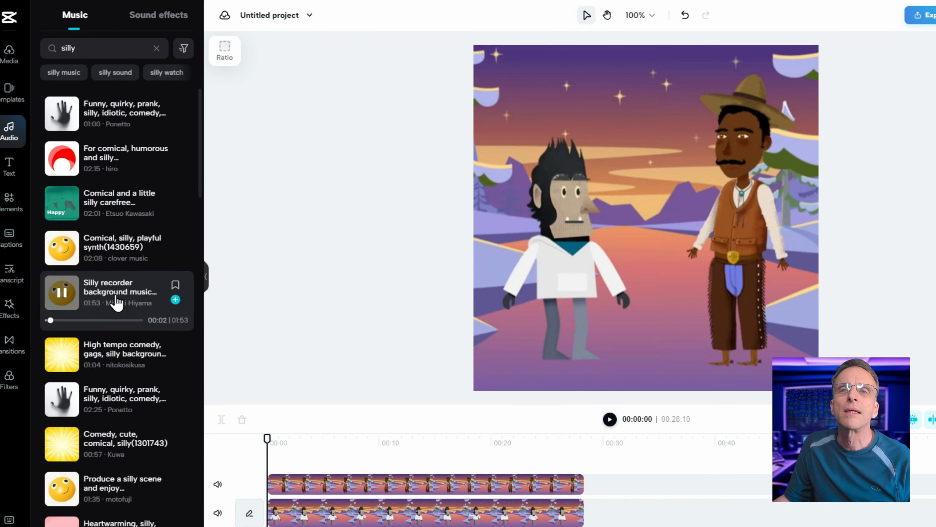
Step: Add Silly recorder background music to the timeline and trim it to end at 00:28:10
left_click(175, 300)
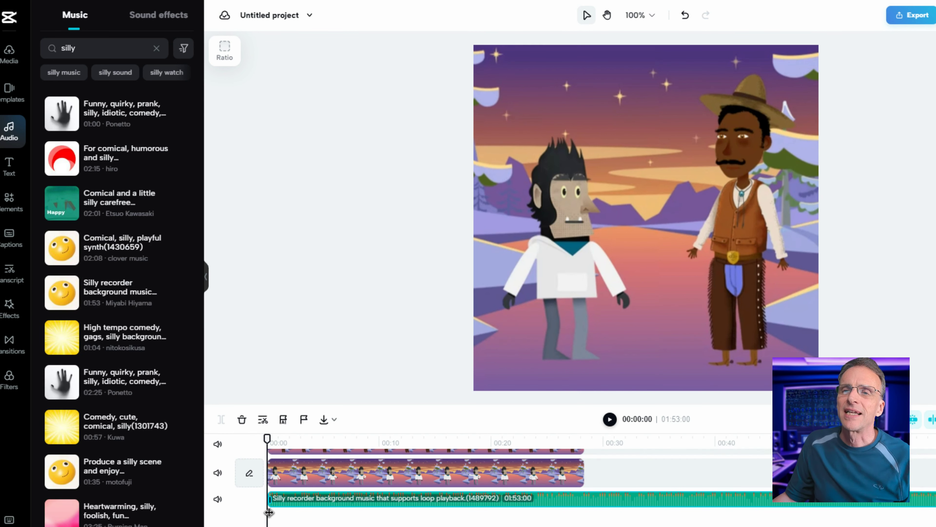
scroll(274, 512, "down", 2)
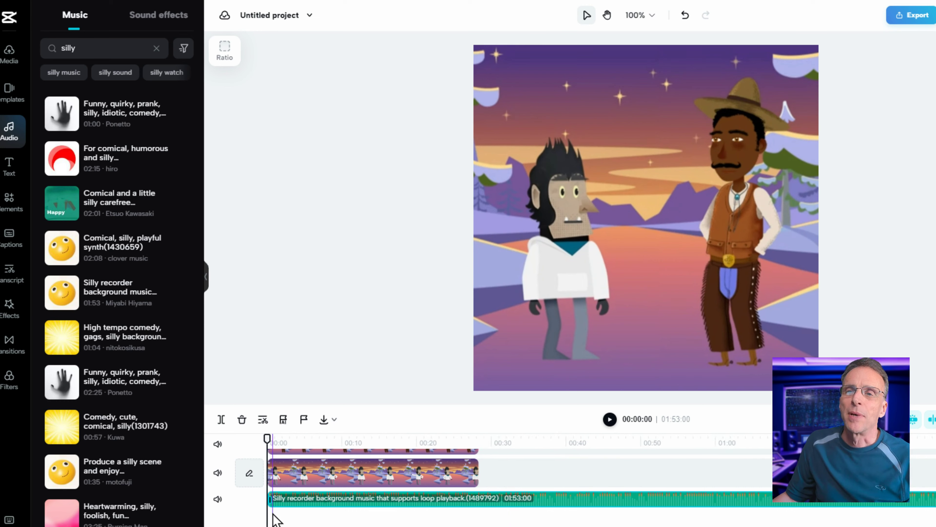
scroll(276, 520, "down", 2)
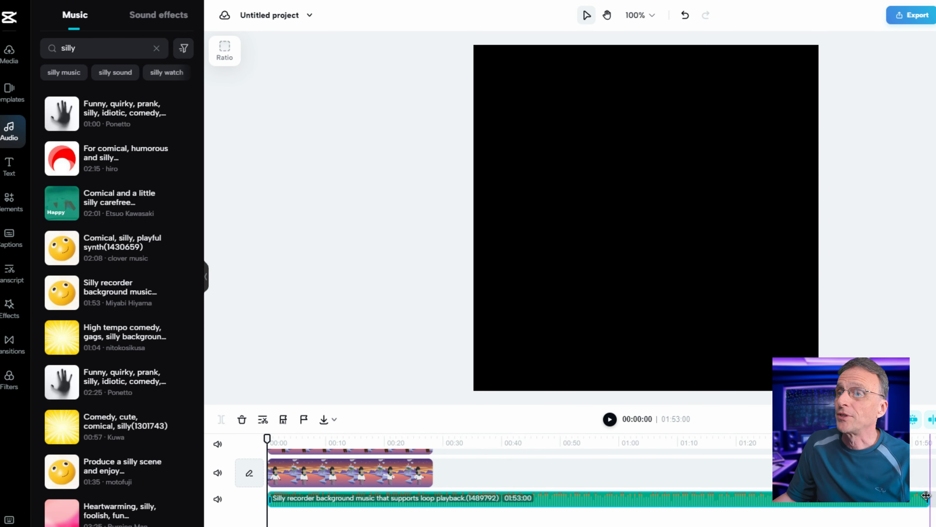
left_click_drag(926, 495, 382, 510)
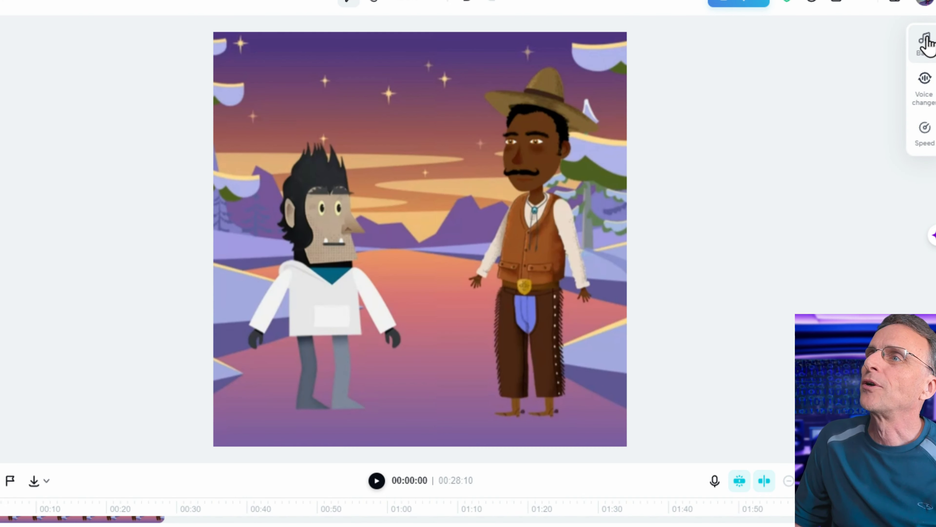
Step: Lower the background music volume from 0 dB to -9.7 dB and play back to check the mix
left_click(935, 52)
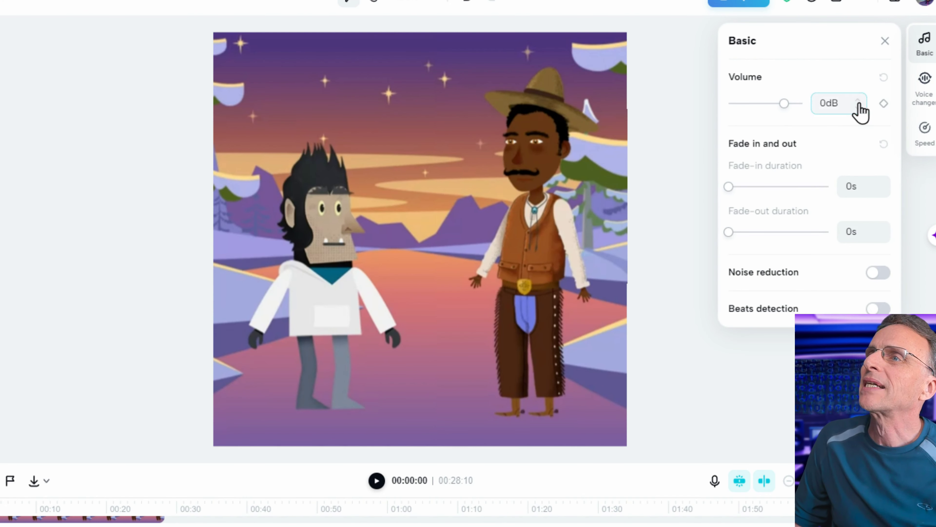
left_click_drag(784, 106, 781, 111)
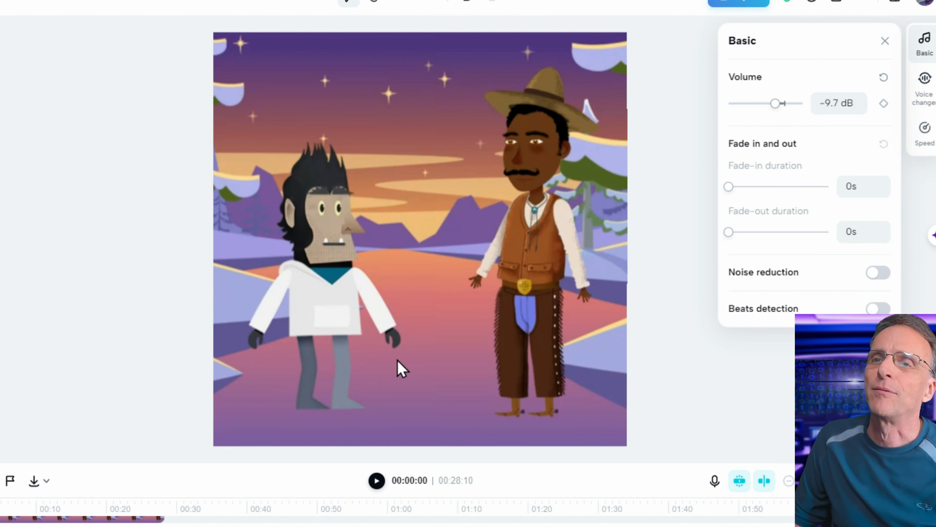
left_click(376, 481)
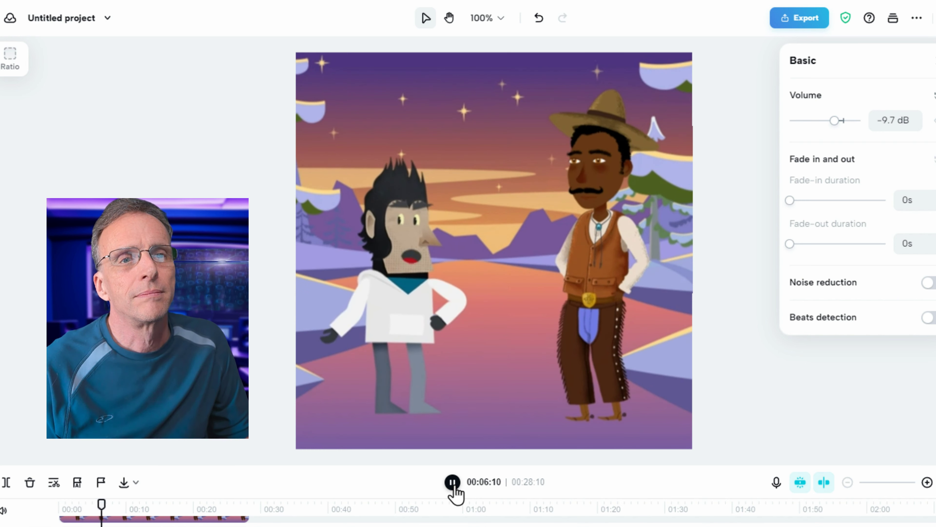
left_click(453, 482)
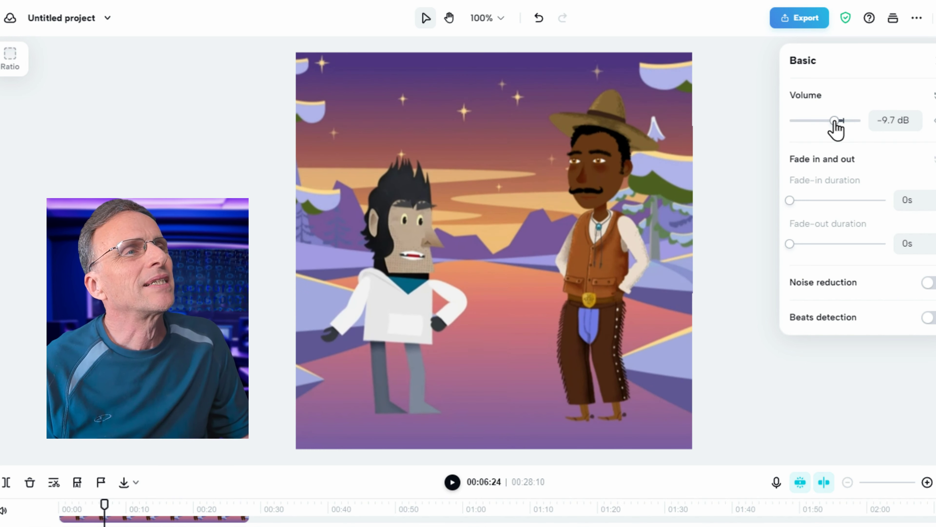
Step: Export the video as a download at 1080p, Recommended quality and 30fps
left_click(807, 23)
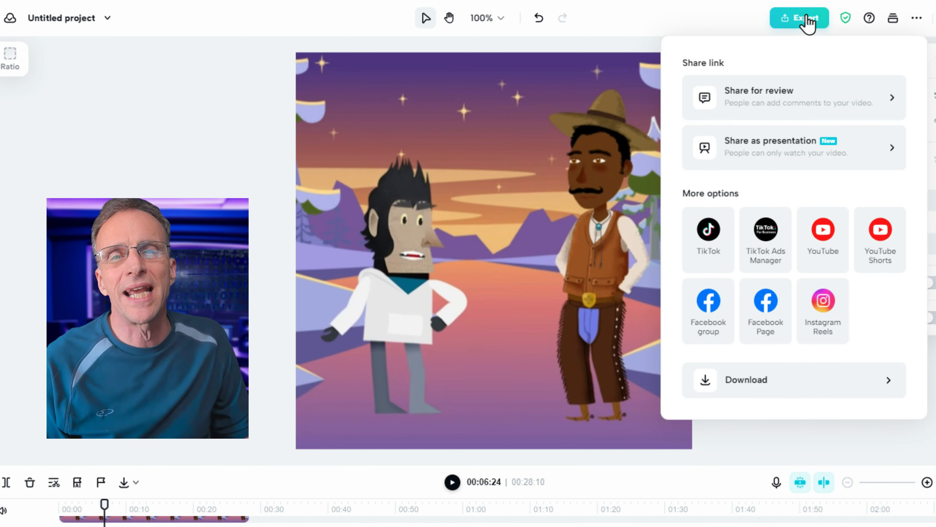
left_click(775, 379)
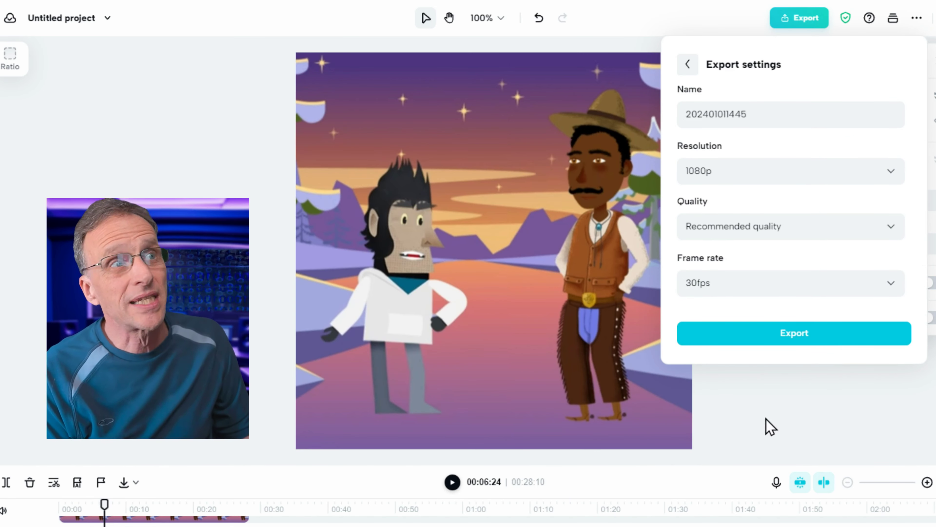
left_click(773, 334)
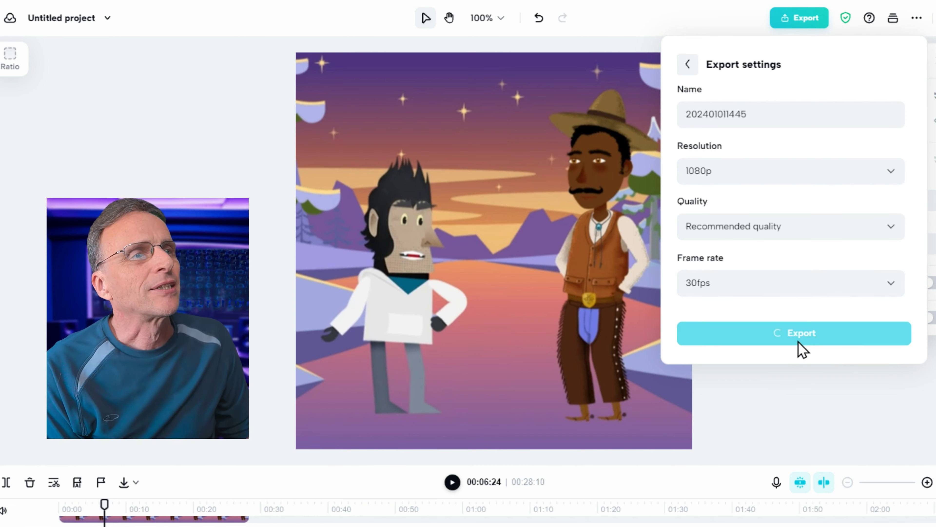